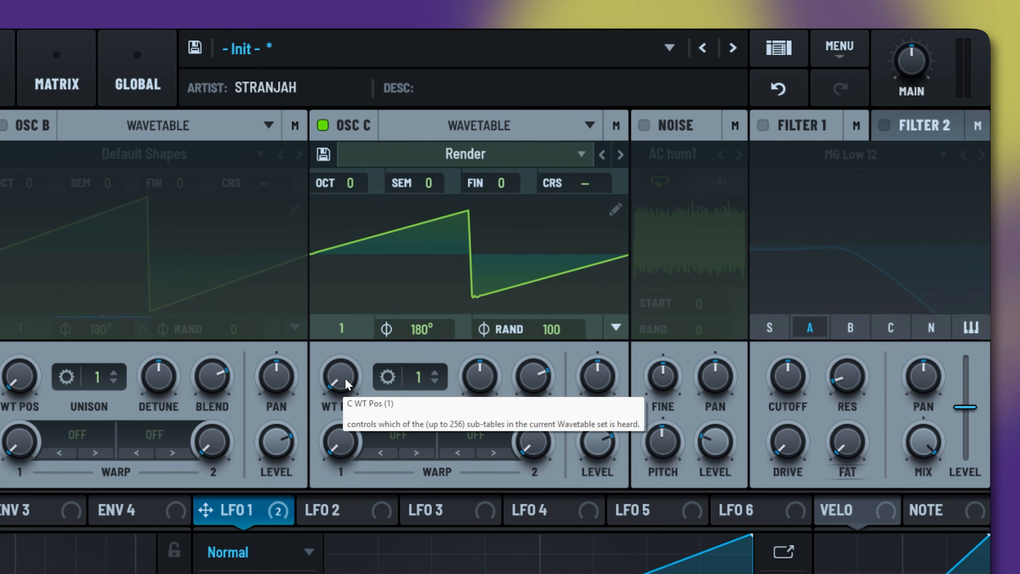
Step: Modulate Osc C's wavetable position with LFO 1 and lower Osc C's random phase to 0
left_click_drag(345, 378, 388, 300)
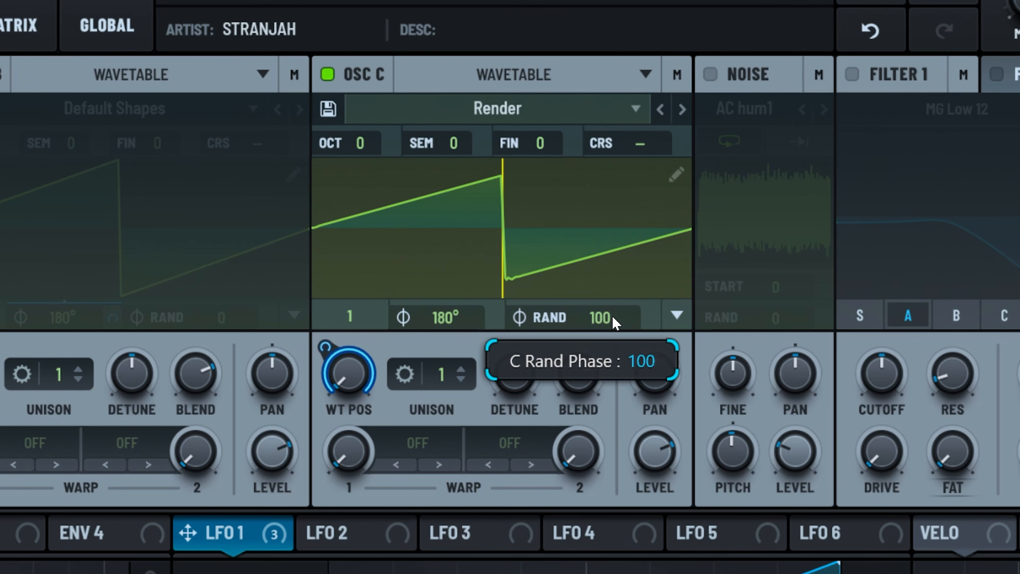
left_click_drag(561, 258, 552, 349)
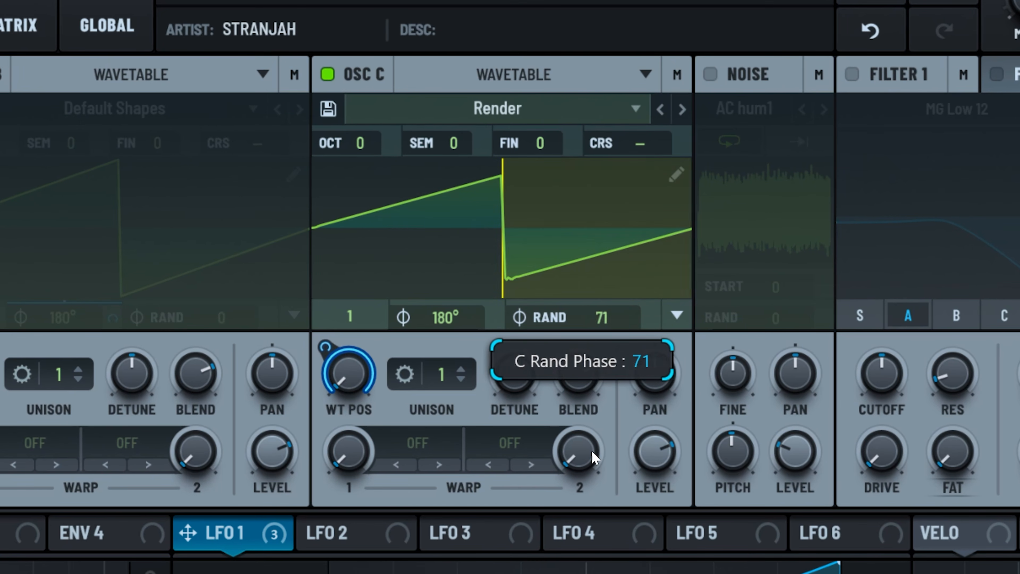
left_click_drag(592, 451, 594, 573)
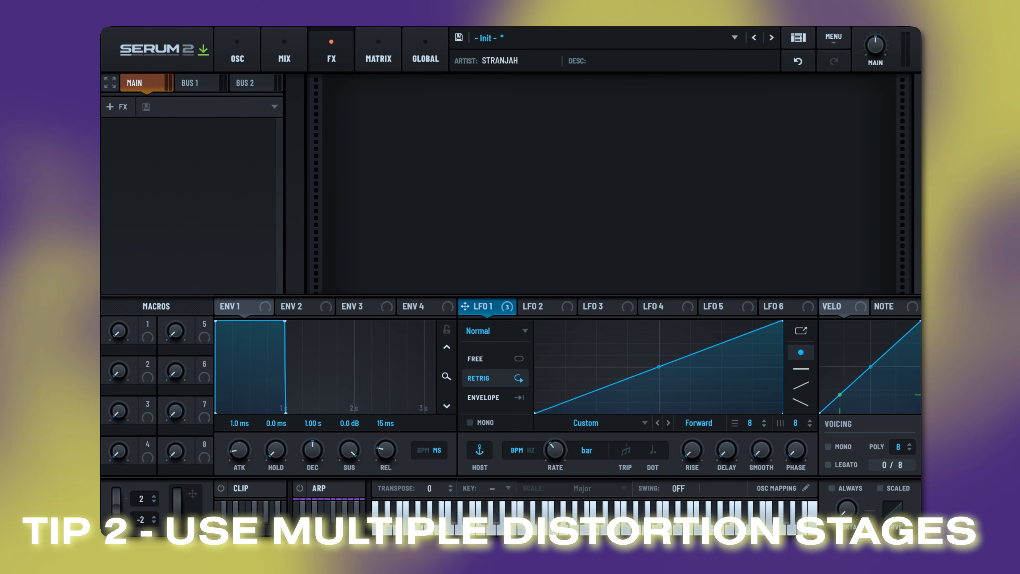
Step: Add a Tube distortion to the main effects chain and turn its drive up high
left_click(118, 107)
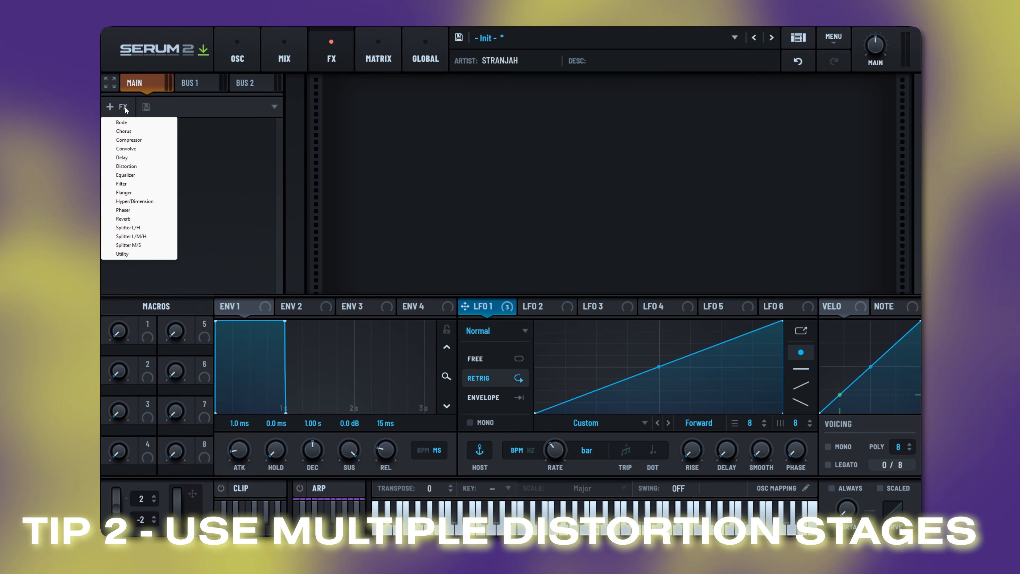
left_click(139, 165)
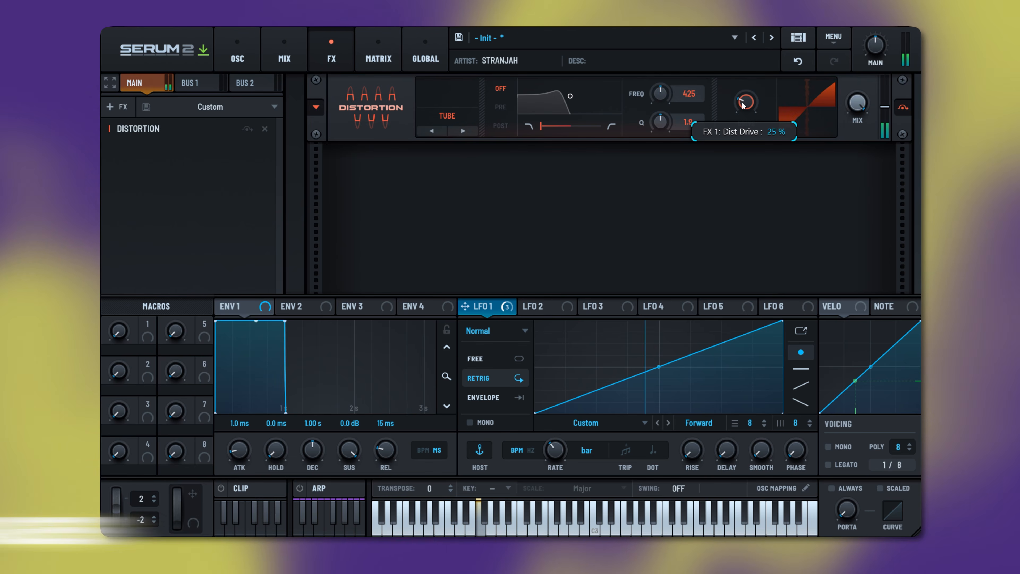
left_click_drag(745, 102, 746, 44)
Step: Add a second distortion, set its type to Overdrive, and raise its drive to about 98%
left_click(123, 109)
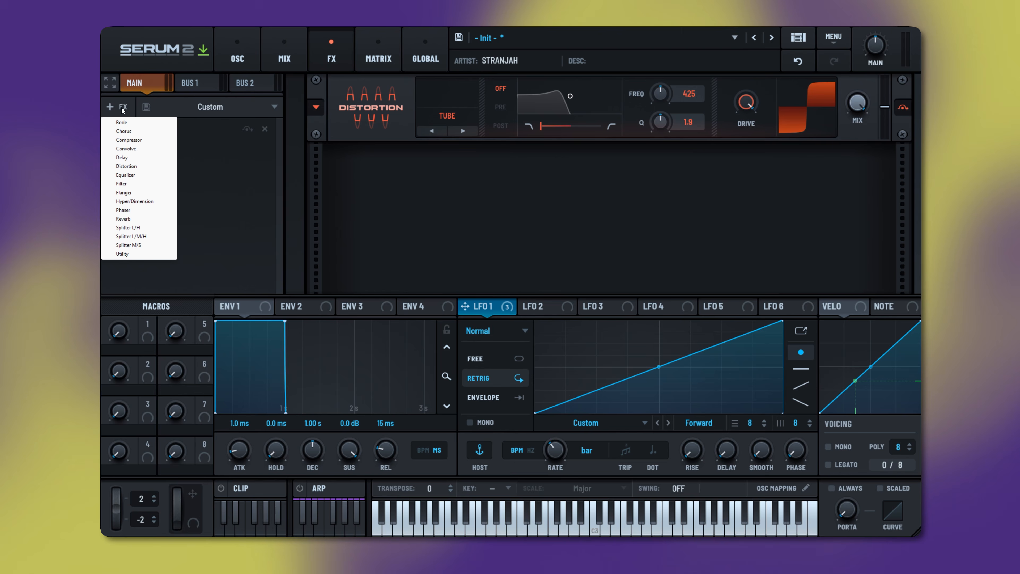
left_click(138, 166)
left_click(447, 185)
left_click(459, 339)
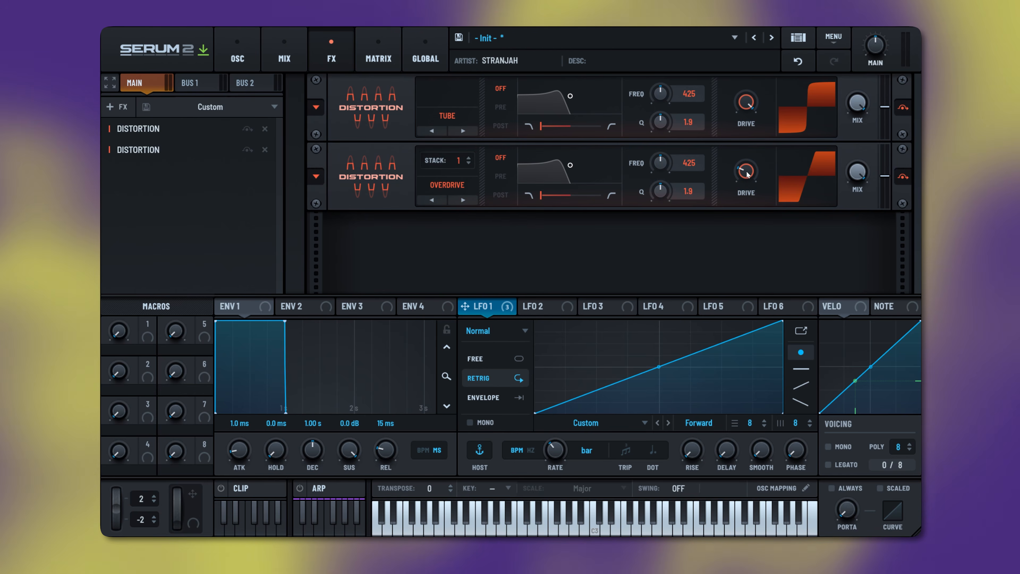
left_click_drag(747, 174, 752, 86)
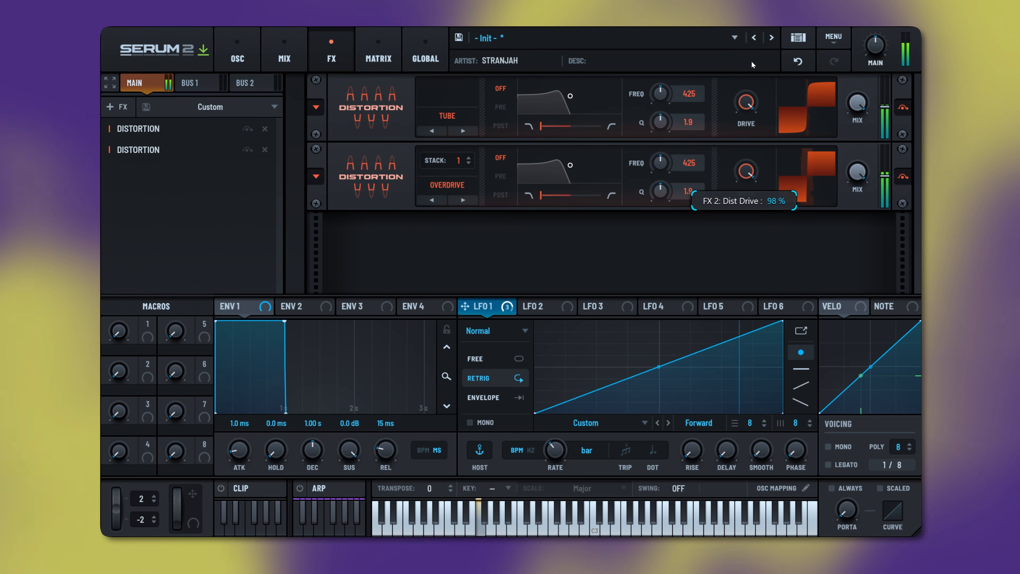
Step: Add a filter after the two distortions and set its type to Bandreject
left_click(116, 107)
left_click(138, 186)
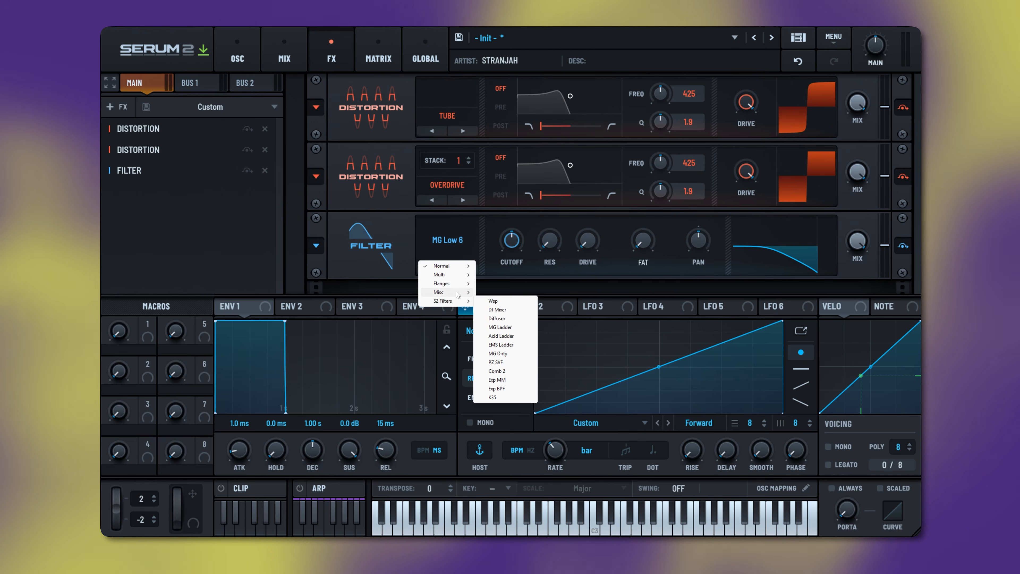
mouse_move(466, 294)
left_click(499, 450)
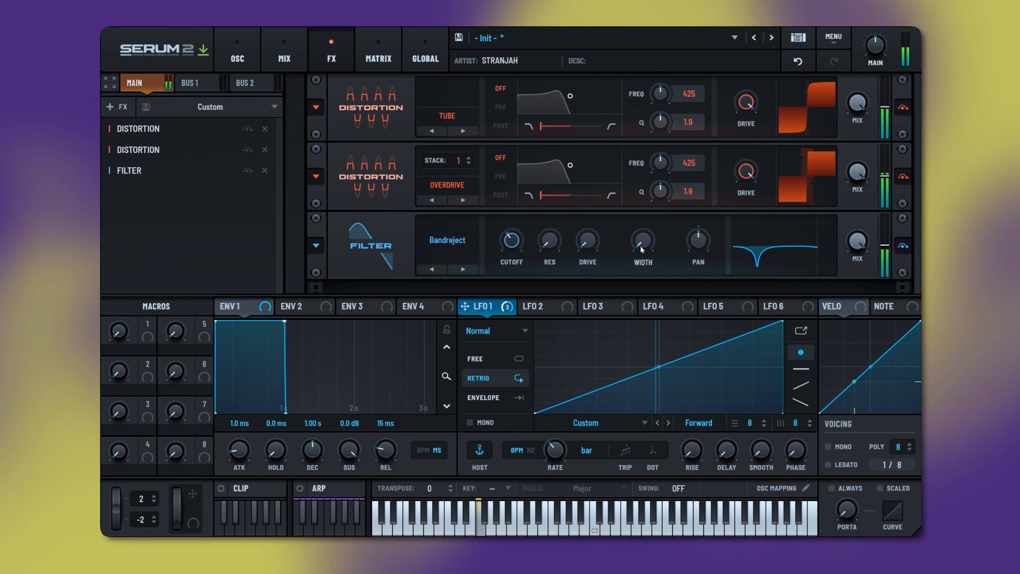
Step: Adjust the Bandreject filter's width and reduce its mix, comparing the sound with the filter bypassed
left_click_drag(643, 247, 644, 263)
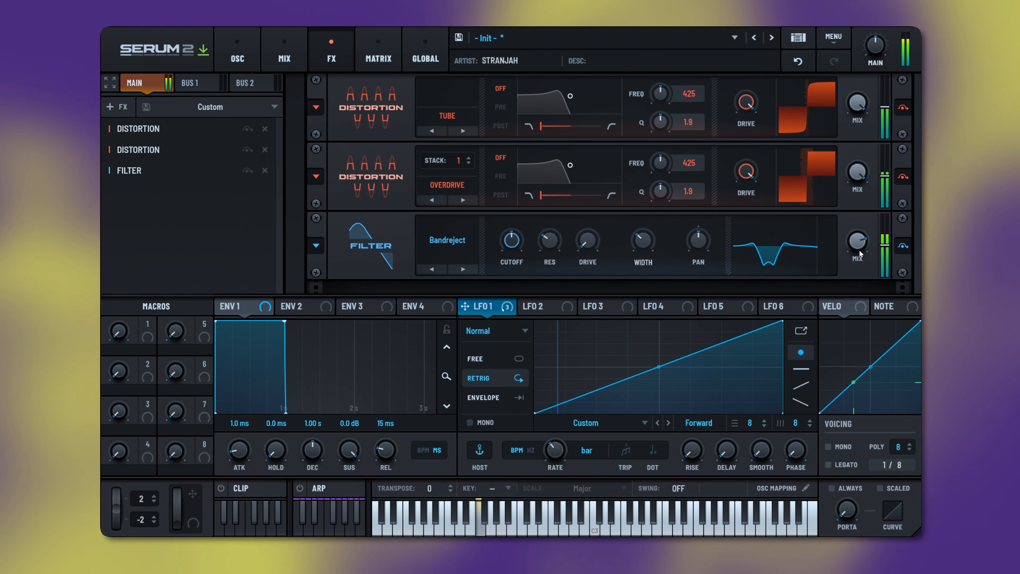
left_click_drag(862, 259, 865, 281)
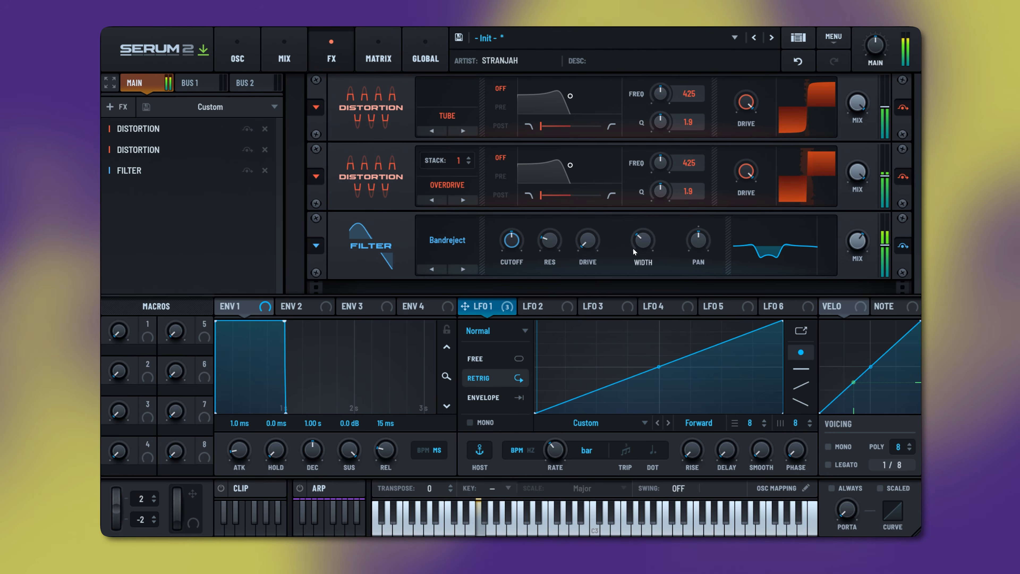
left_click_drag(633, 248, 654, 219)
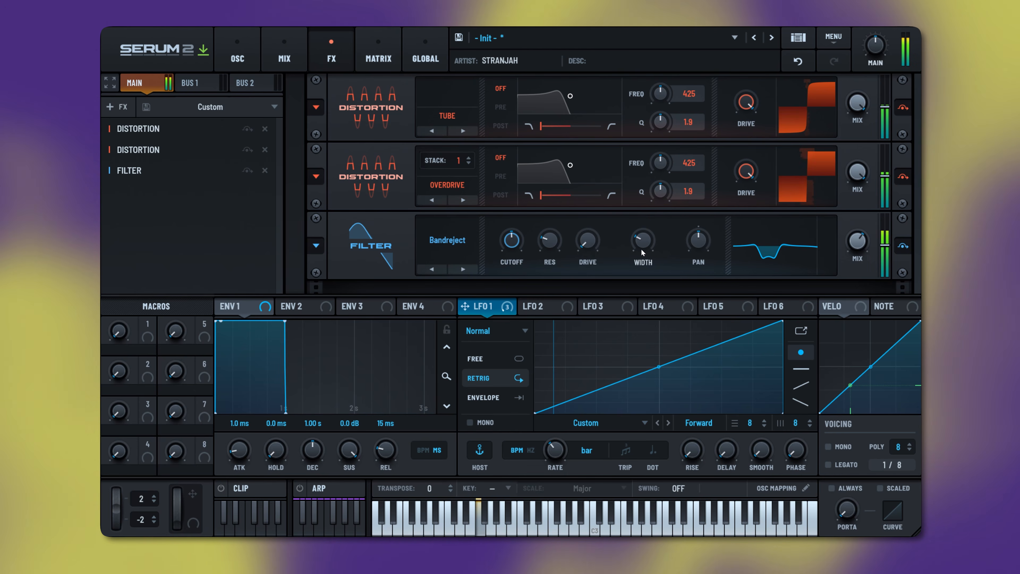
left_click(904, 245)
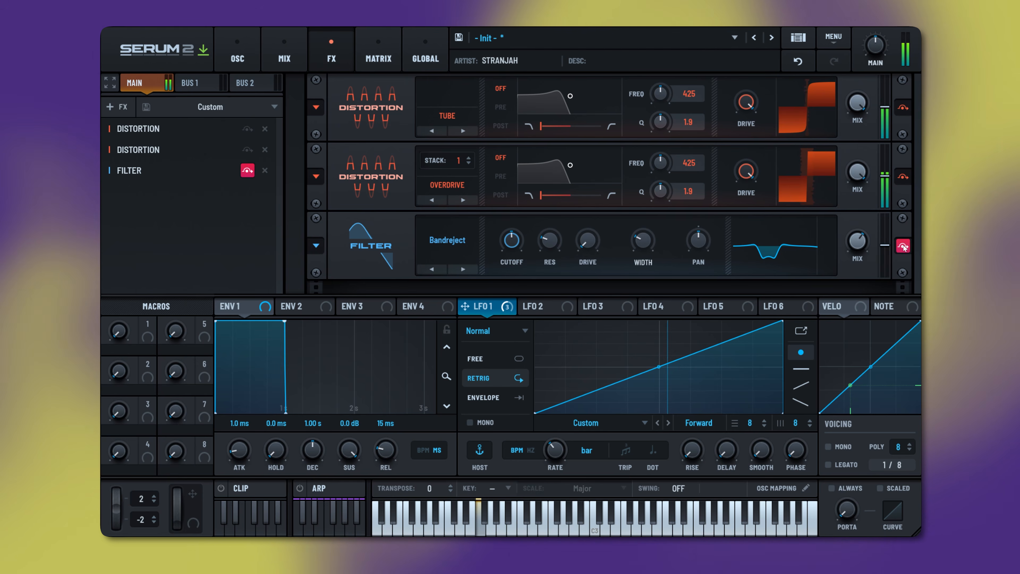
Step: Add a second filter to the end of the effects chain and set its type to Phs 24-
left_click(116, 107)
left_click(121, 184)
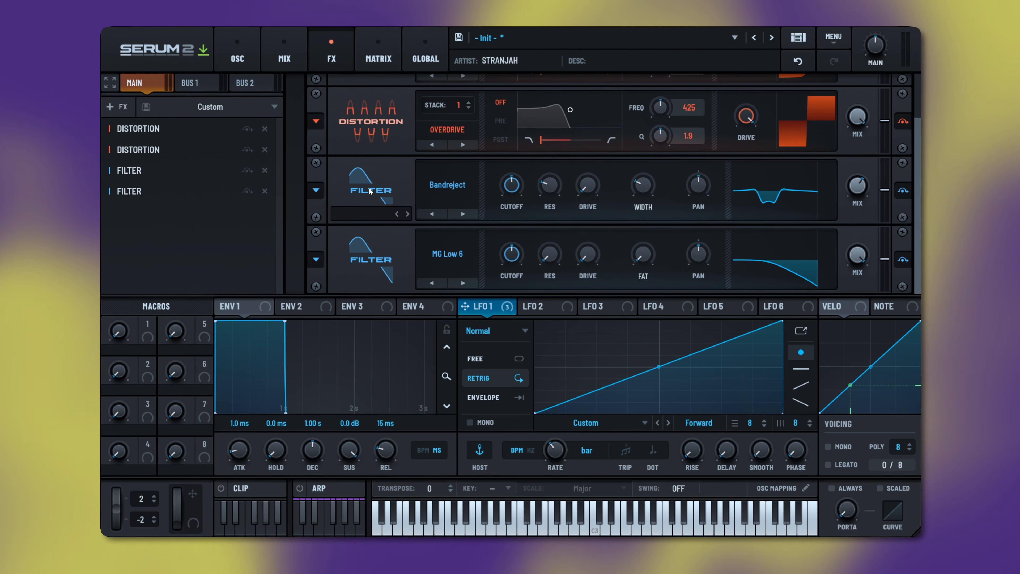
mouse_move(449, 296)
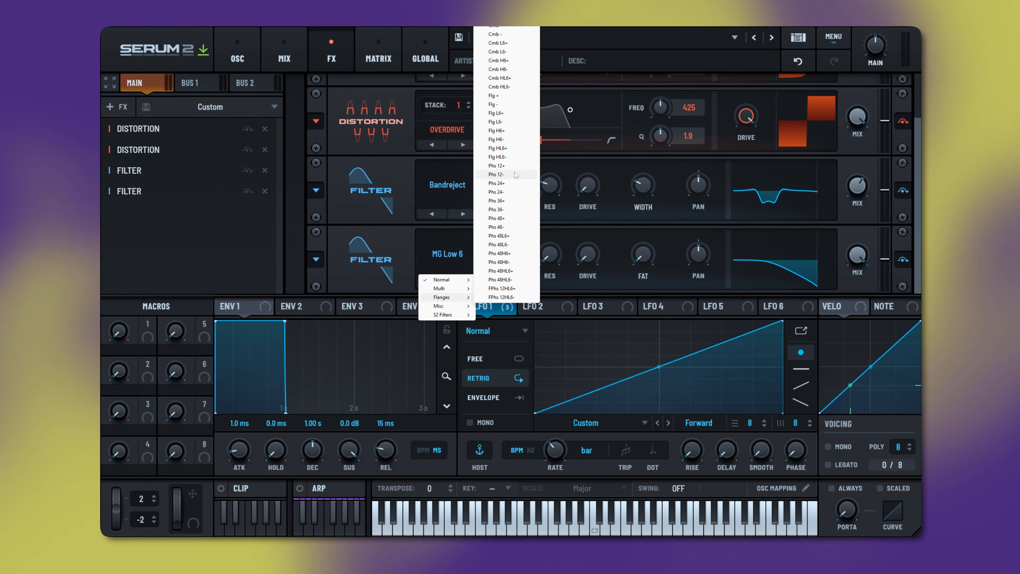
left_click(497, 192)
Step: Raise the second filter's drive to about 26% and try other cutoff and filter type settings
left_click_drag(600, 251, 600, 219)
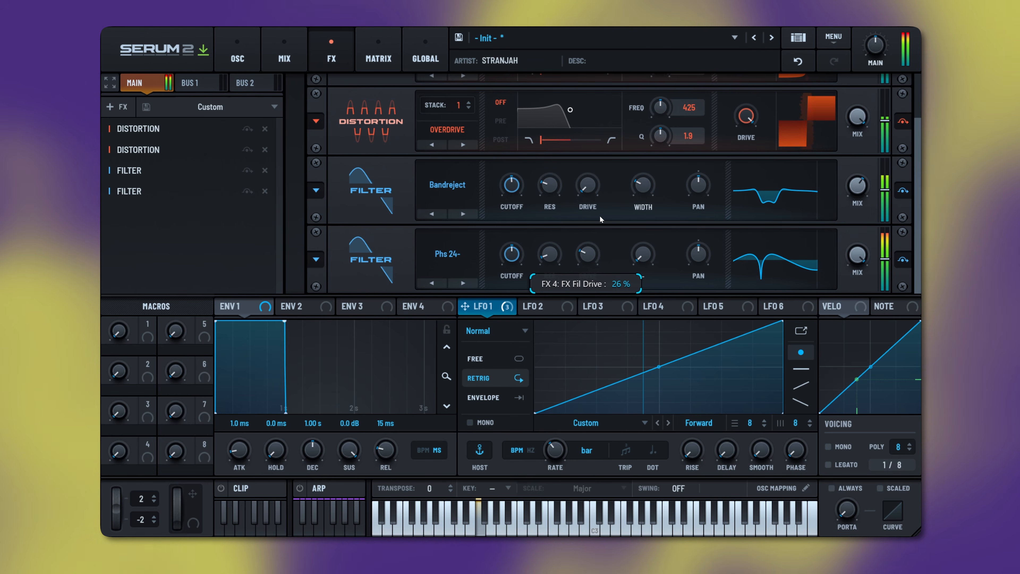
left_click_drag(517, 252, 549, 257)
left_click(463, 283)
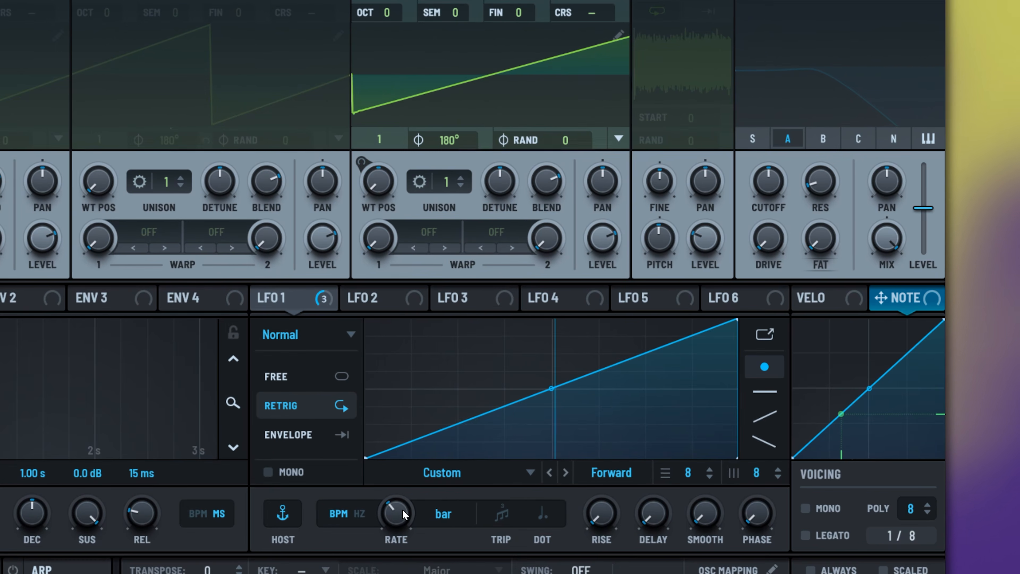
Step: Return LFO 1's rate to bar after trying 1/4, and assign Note to modulate that rate
left_click_drag(536, 455, 538, 442)
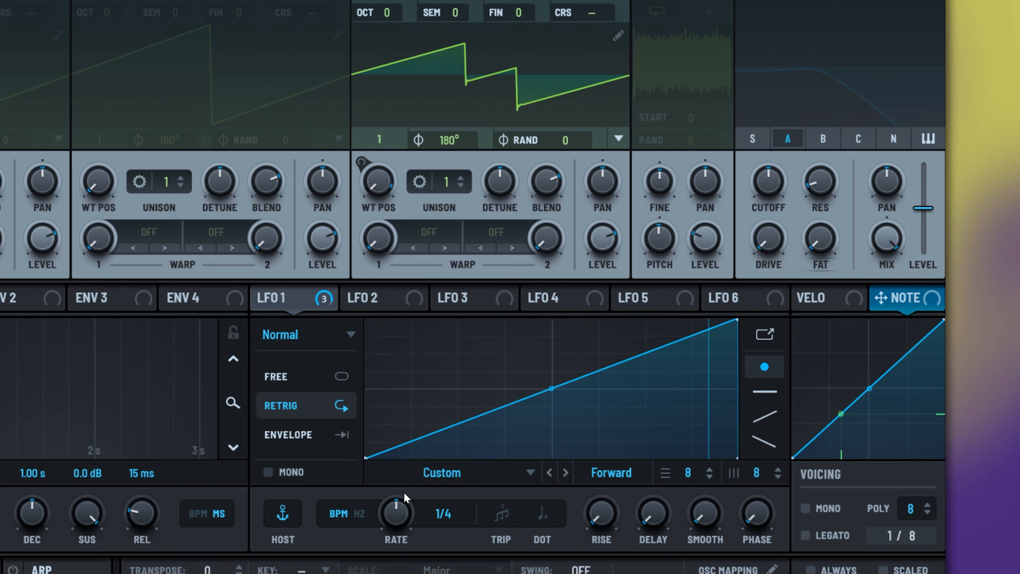
left_click_drag(406, 485, 407, 494)
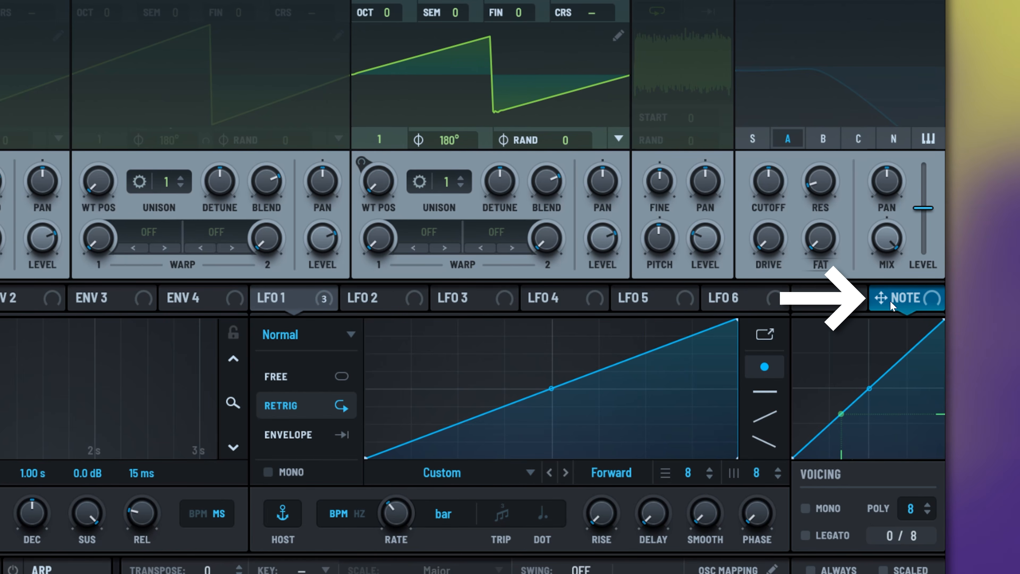
left_click_drag(889, 300, 374, 517)
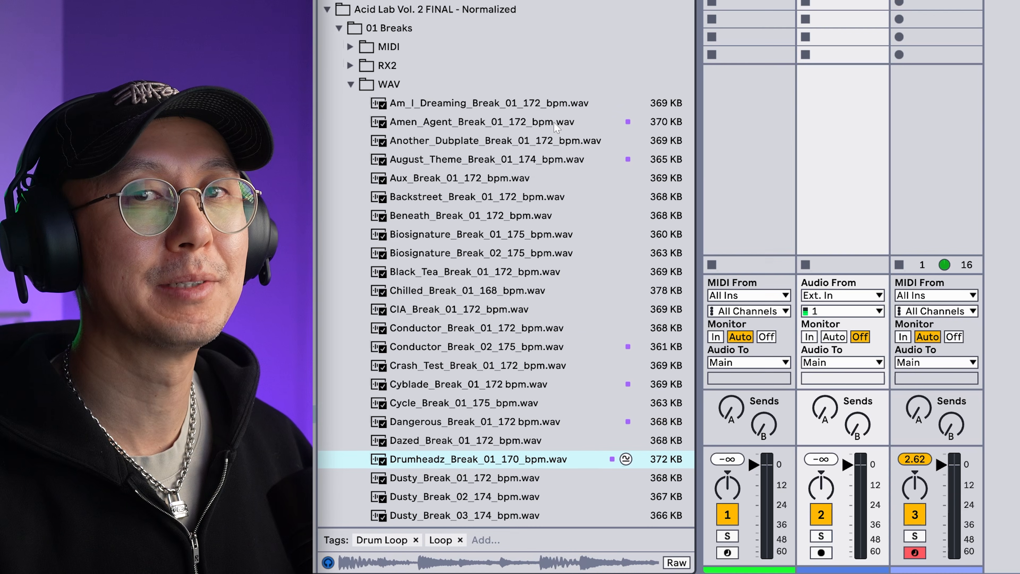
Step: In Ableton Live's browser, audition the Amen_Agent, August_Theme, Conductor_02, Cyblade, Dangerous and Drumheadz break samples
left_click(554, 122)
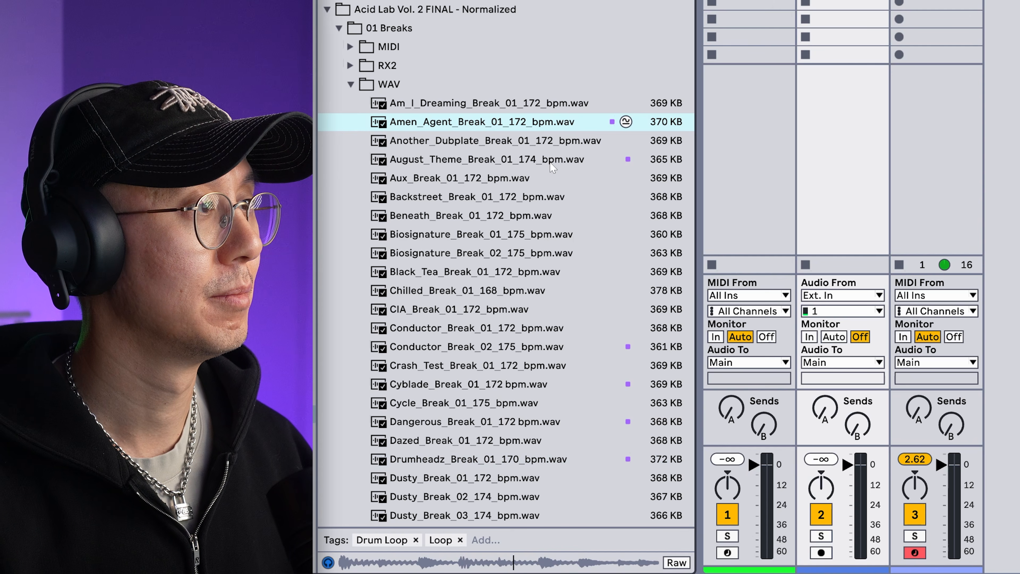
left_click(551, 164)
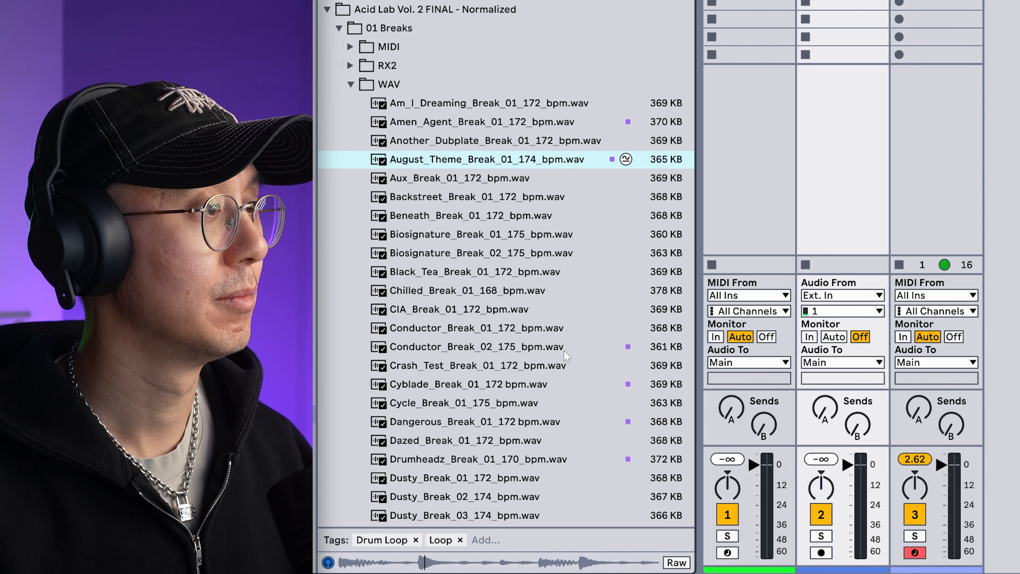
left_click(543, 347)
left_click(526, 387)
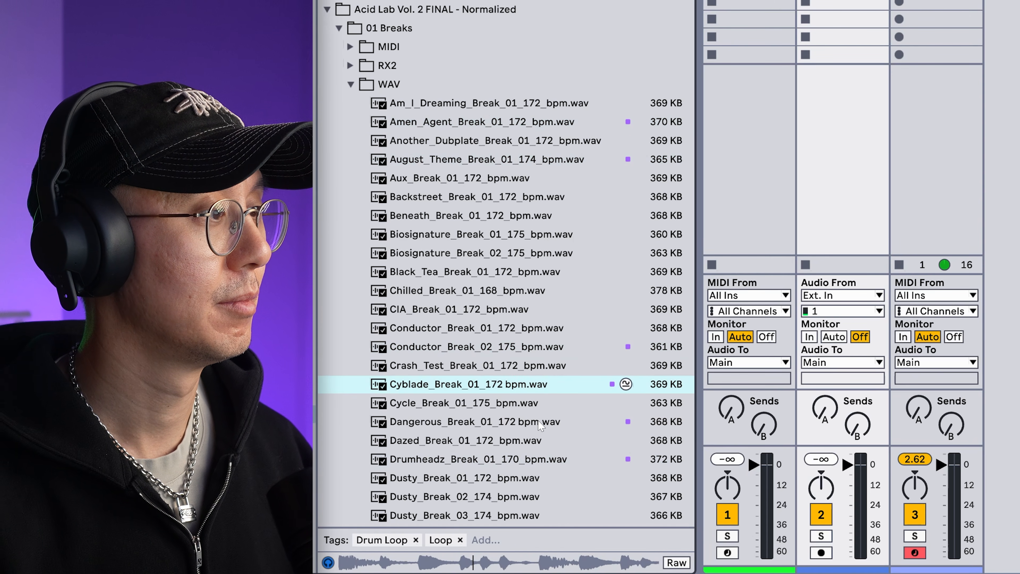
left_click(540, 423)
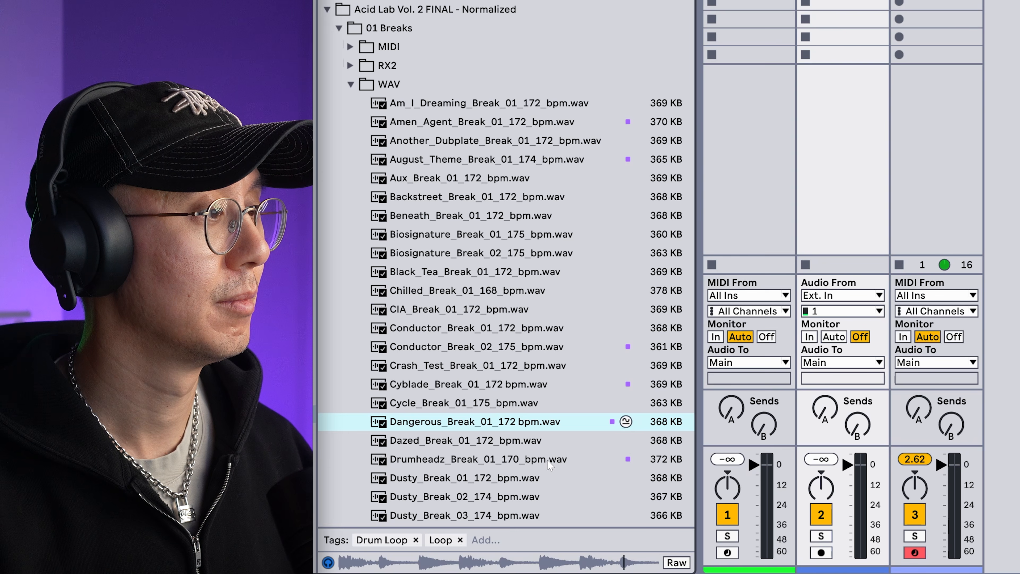
left_click(550, 463)
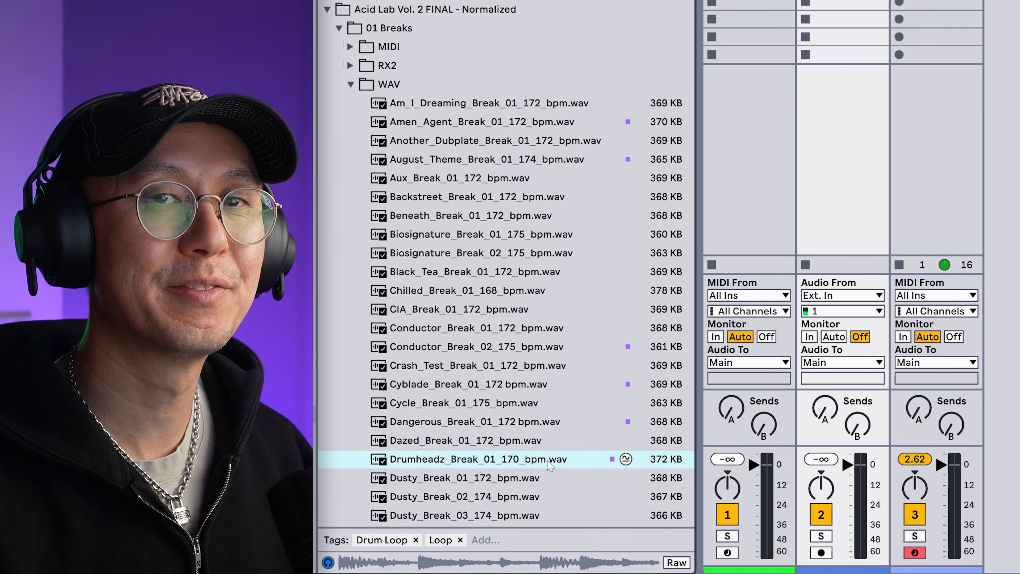
left_click_drag(550, 463, 908, 1)
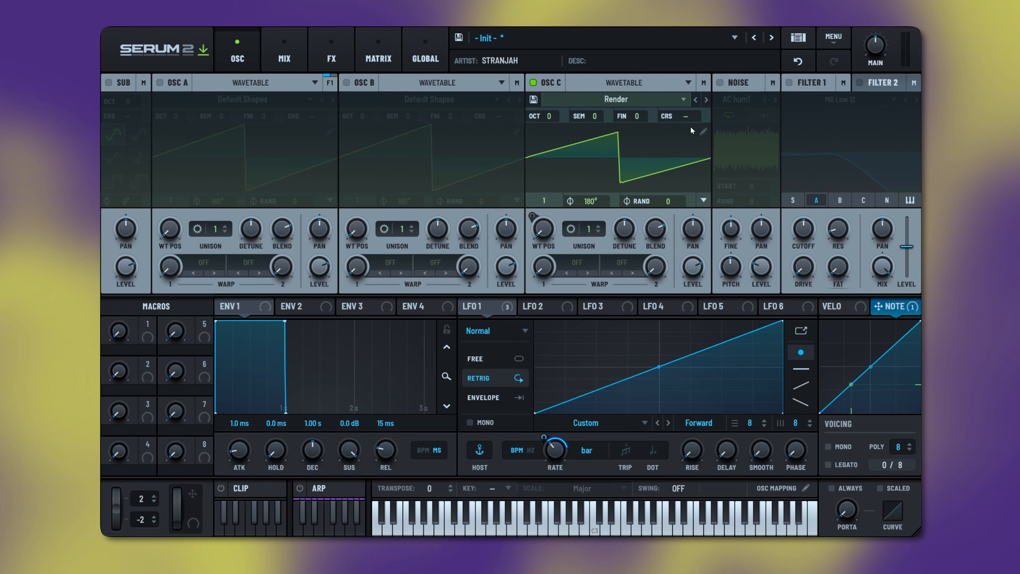
Step: In Serum 2, edit Osc C's wavetable to remove the fundamental from all frames, and close the wavetable editor
left_click(703, 132)
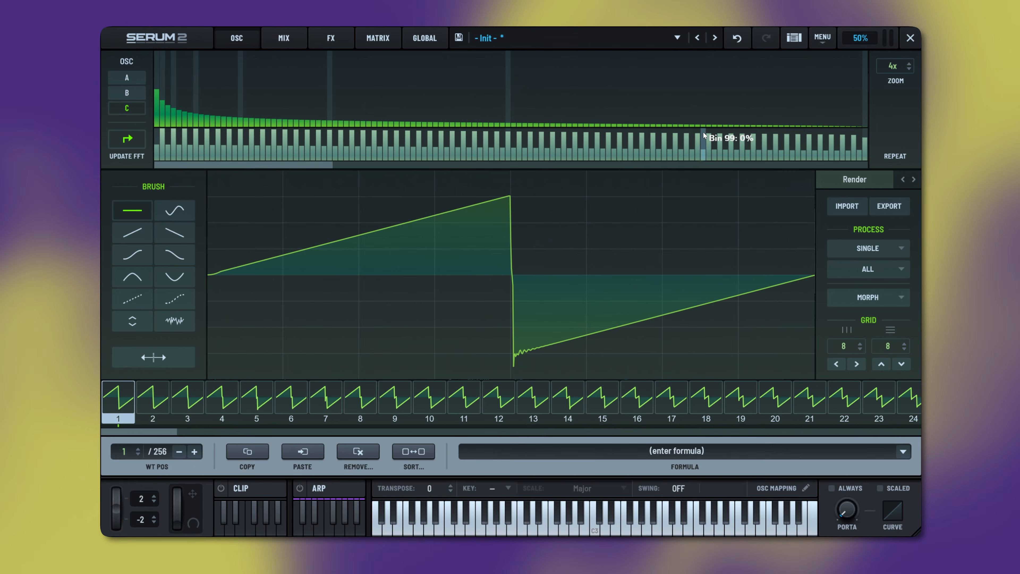
left_click(880, 269)
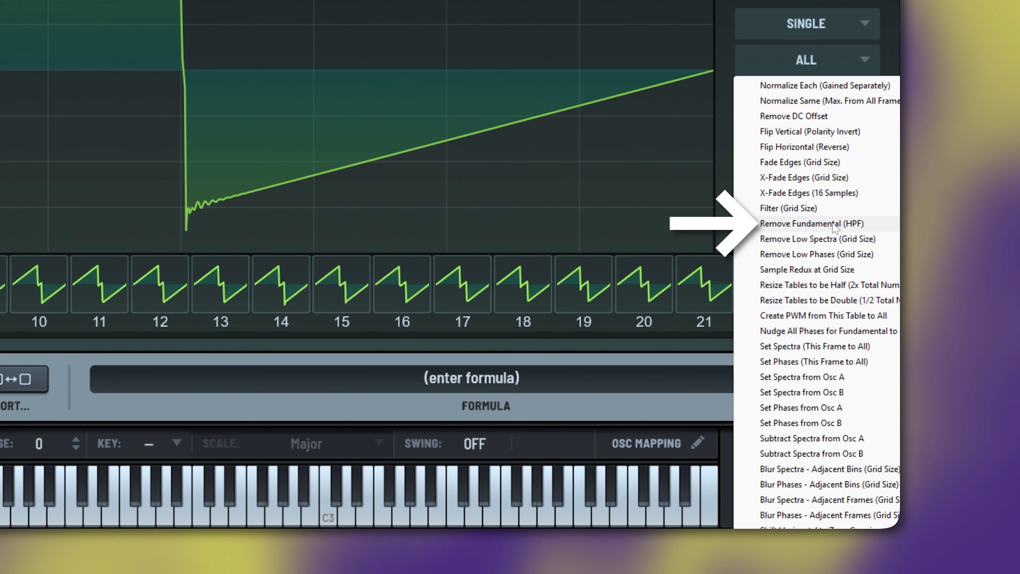
left_click(832, 223)
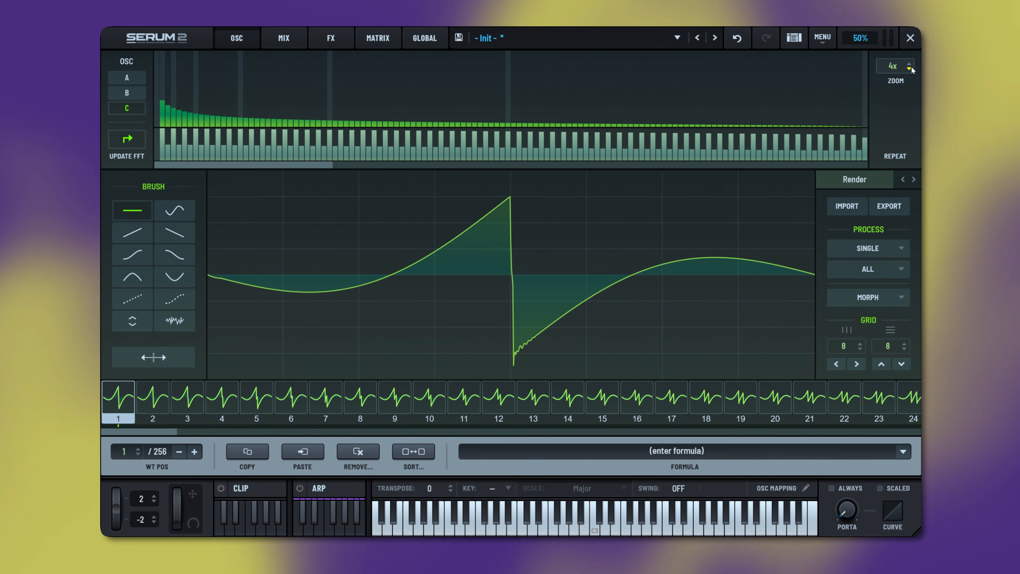
left_click(909, 39)
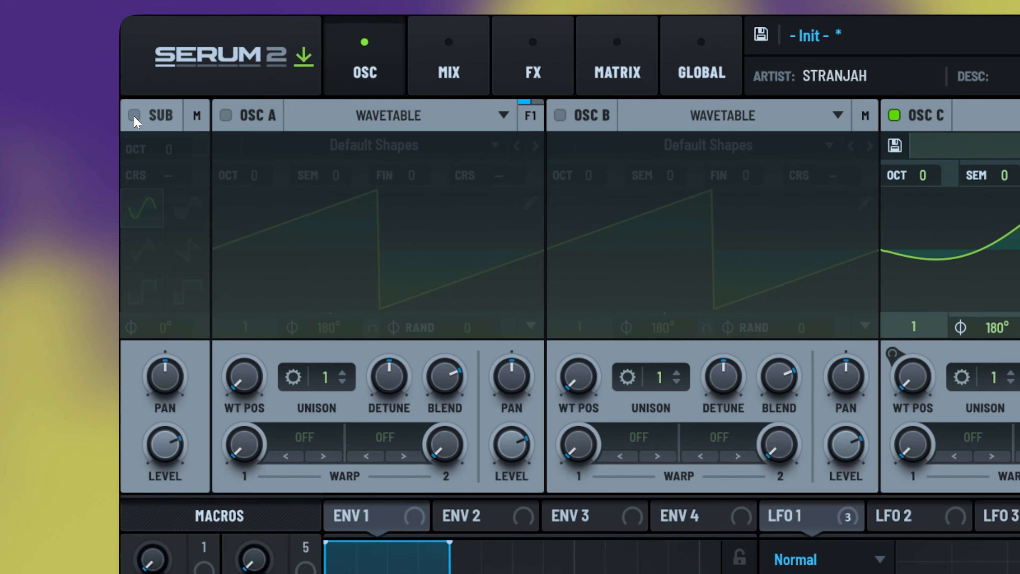
Step: Enable the Sub oscillator with its sine shape and lower its level
left_click(108, 83)
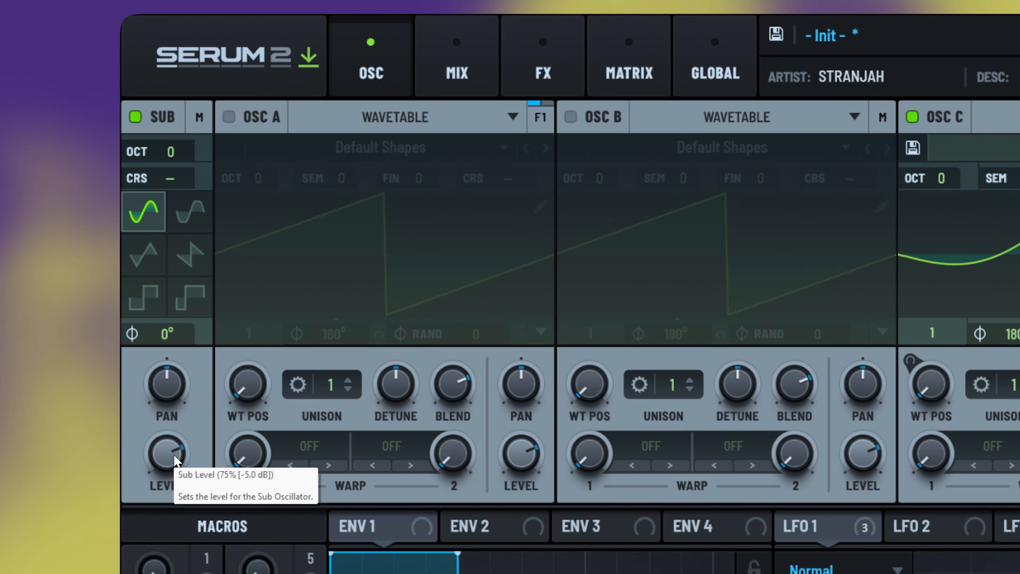
left_click_drag(175, 460, 170, 534)
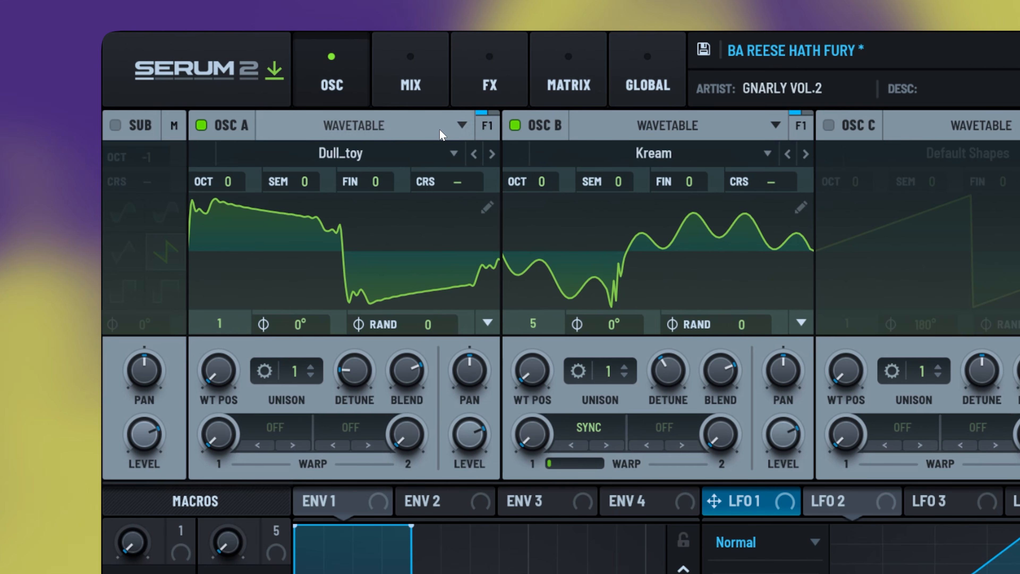
Step: Detune Osc A up by about 23 cents and Osc B down by about 35 cents, and reset Osc A's fine tuning to 0
mouse_move(383, 185)
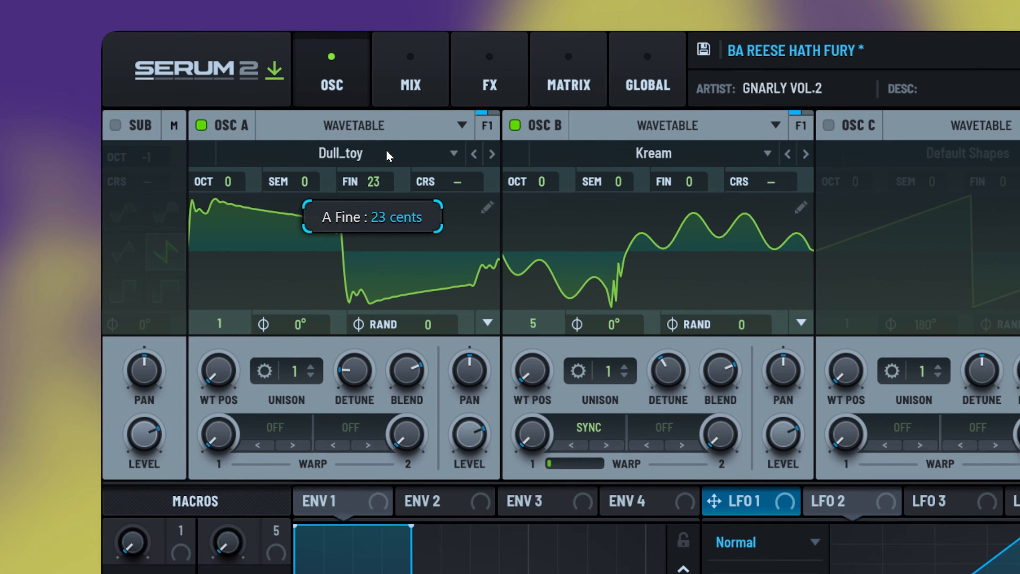
left_click_drag(389, 156, 387, 150)
left_click_drag(682, 183, 681, 228)
double_click(388, 185)
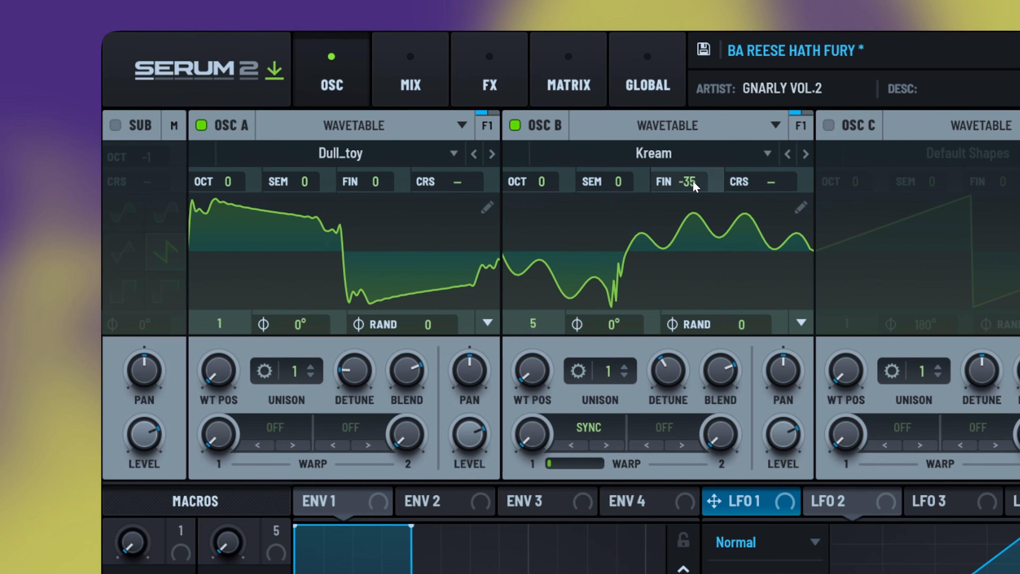
Step: Reset Osc B's fine tuning to 0 and assign Macro 1 to modulate the fine tuning of both Osc A and Osc B
type("0")
key("Return")
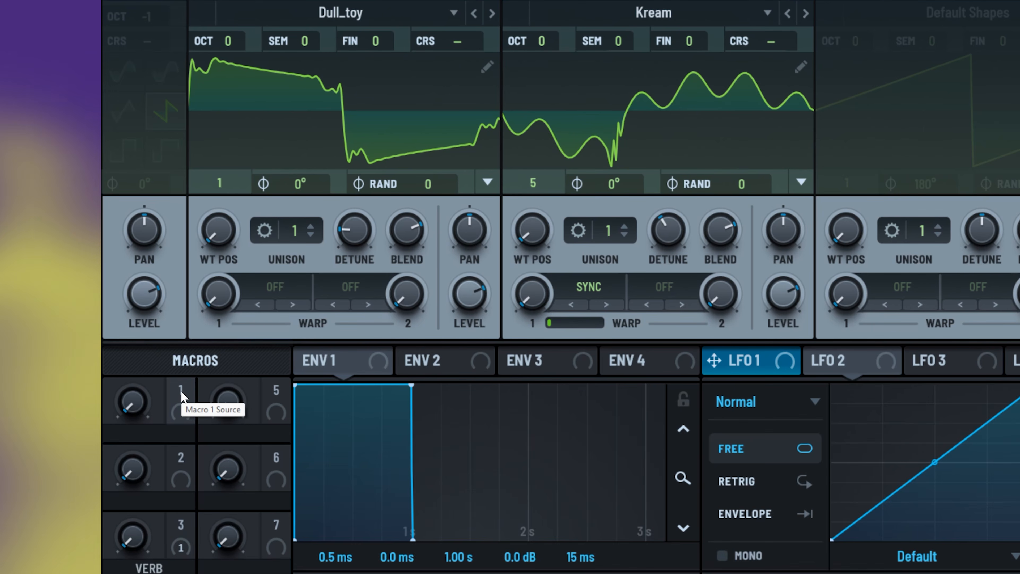
left_click_drag(182, 396, 404, 42)
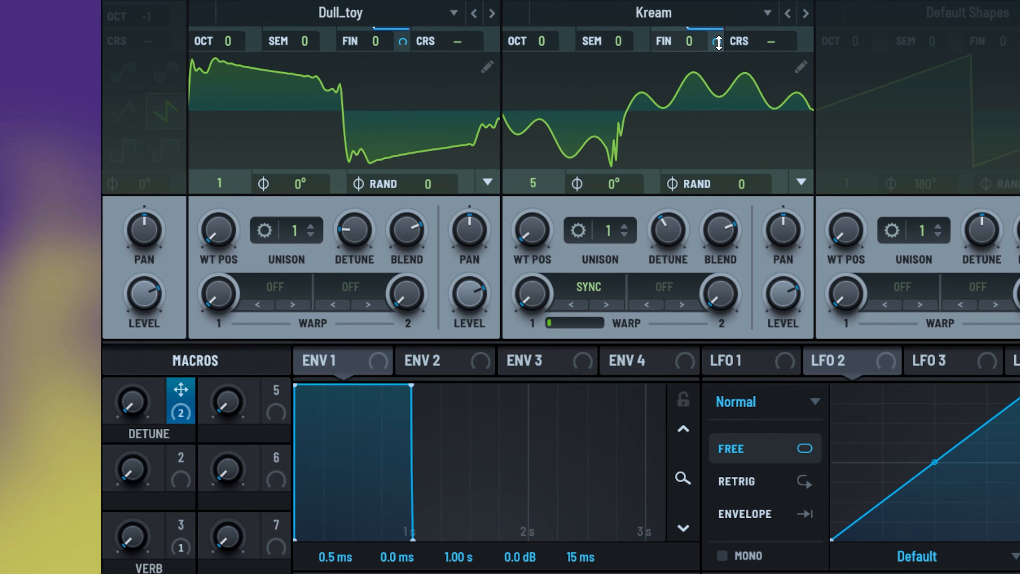
mouse_move(719, 42)
left_click_drag(721, 71, 672, 289)
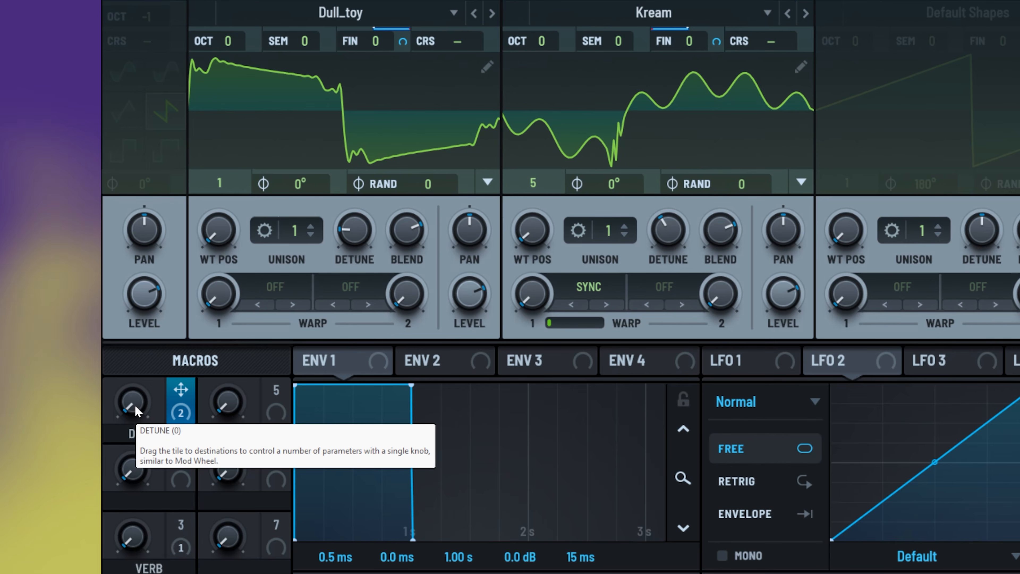
Step: Raise Filter 1's drive and set the Detune macro to about 19
left_click_drag(135, 405, 124, 254)
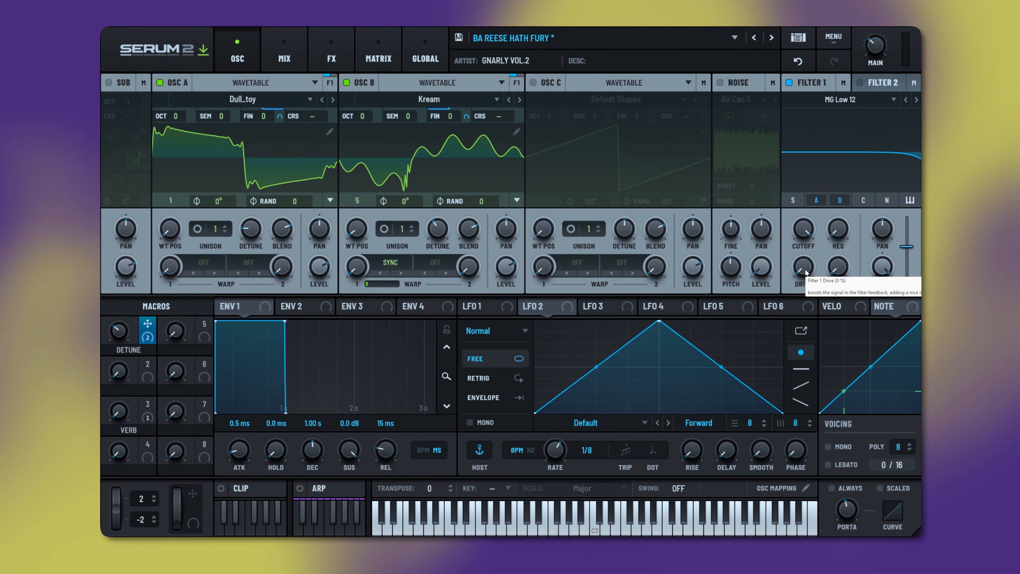
left_click_drag(808, 274, 807, 201)
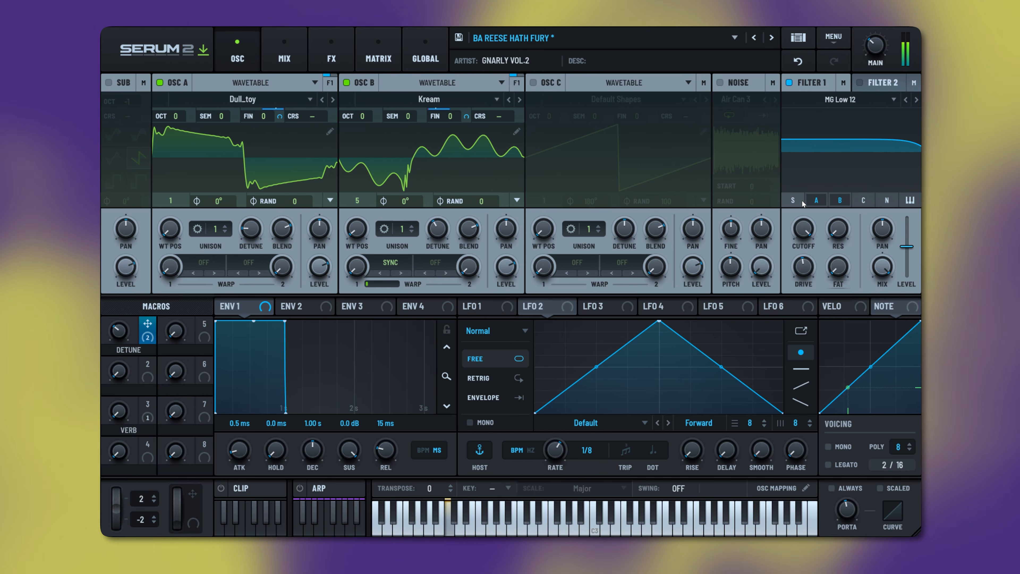
left_click_drag(126, 332, 126, 350)
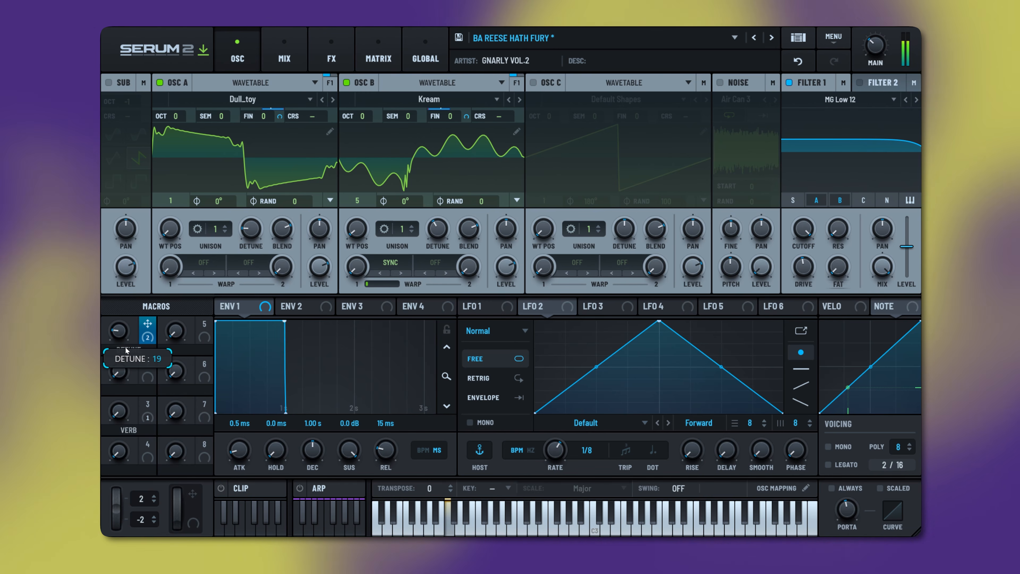
Step: Enable the Hyper/Dimension, Distortion, Filter and Compressor modules in the main effects chain
left_click(331, 58)
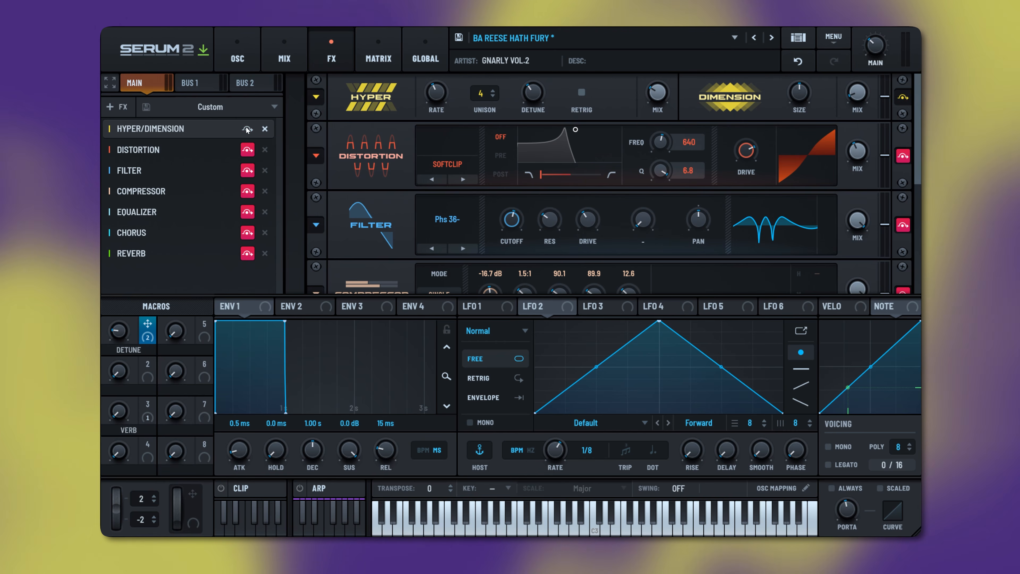
left_click(248, 150)
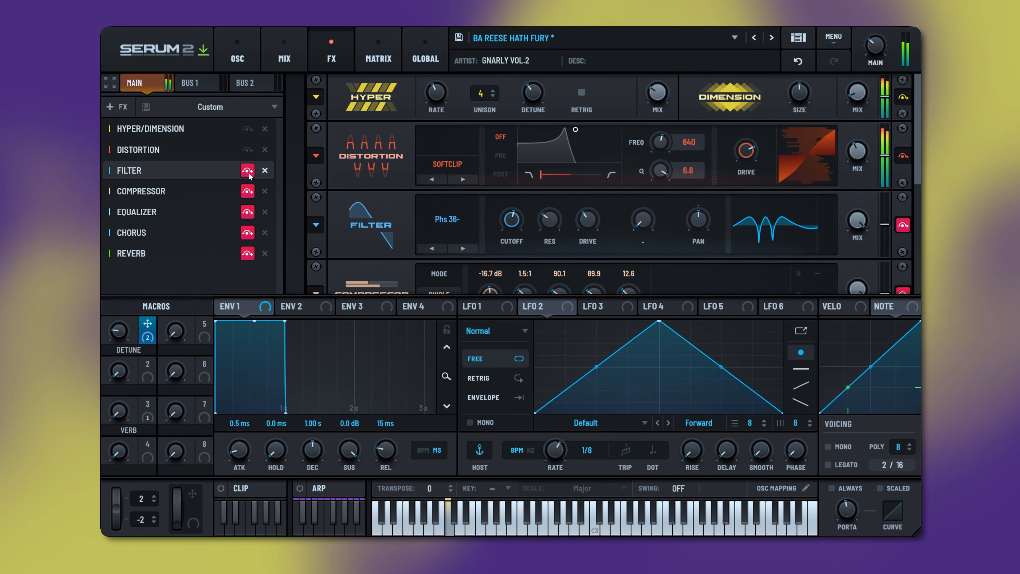
left_click(248, 174)
left_click(248, 172)
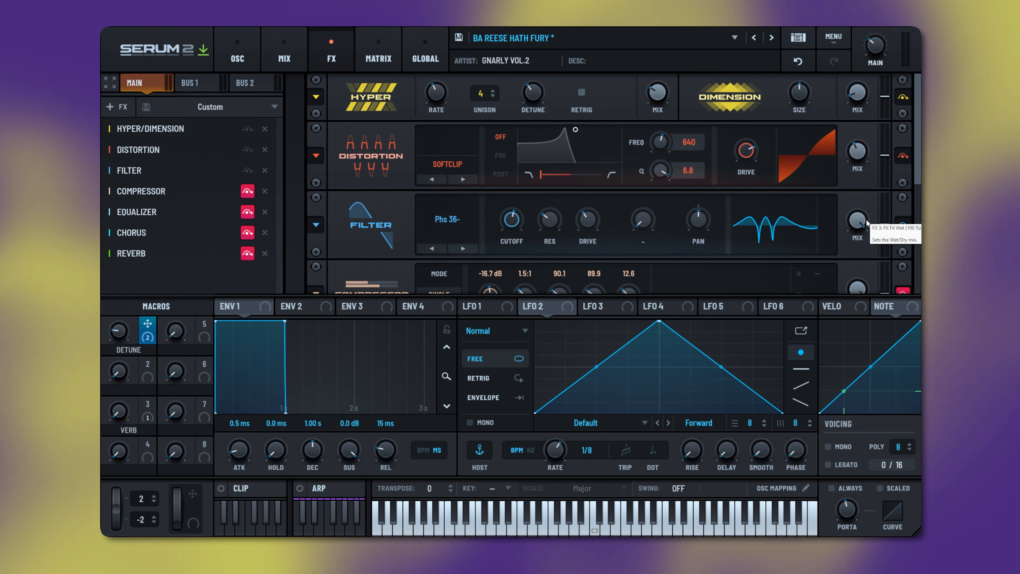
left_click(248, 192)
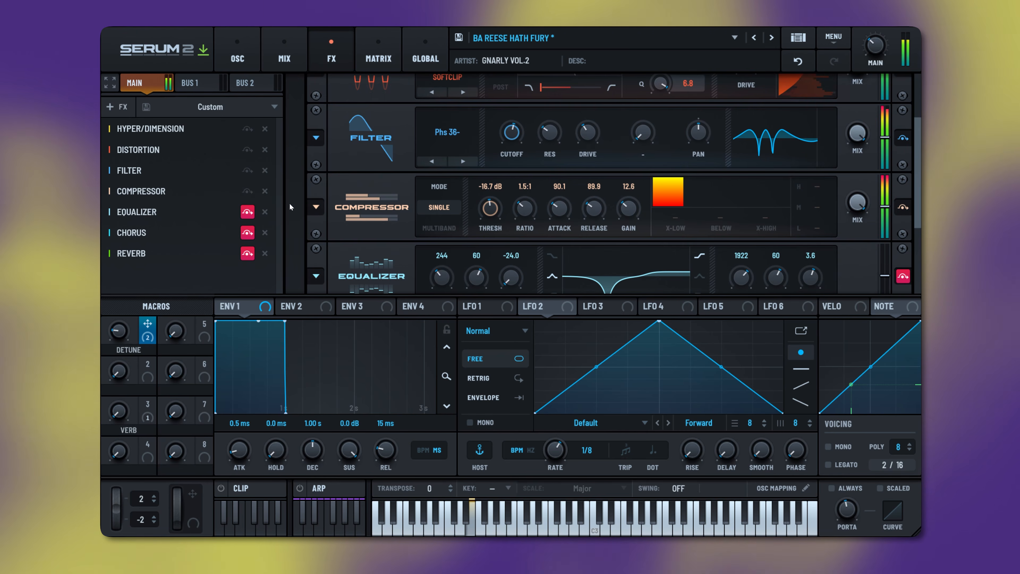
Step: Enable the Equalizer and Chorus modules in the main effects chain
scroll(595, 196, "down", 2)
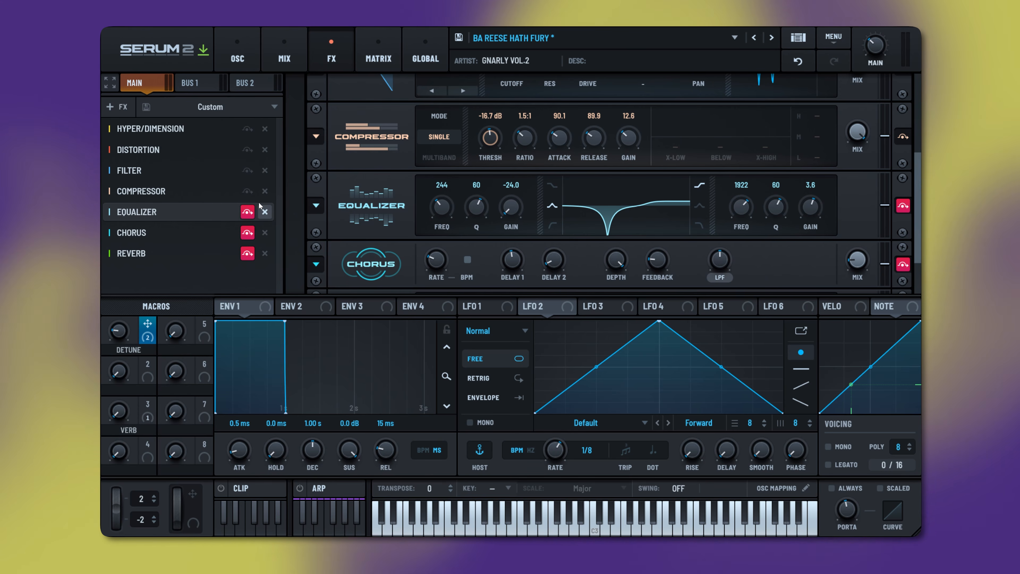
left_click(249, 213)
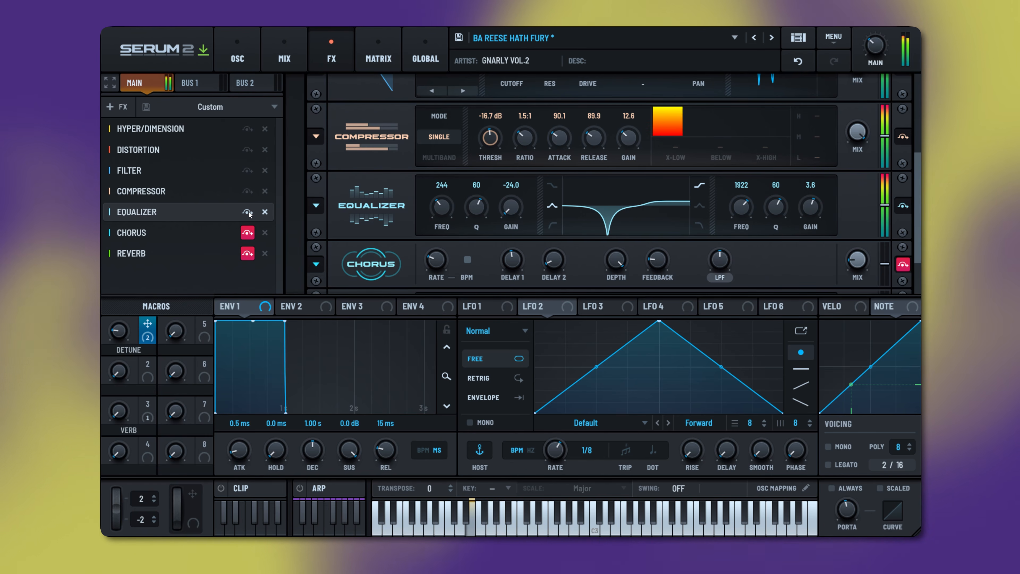
left_click(248, 213)
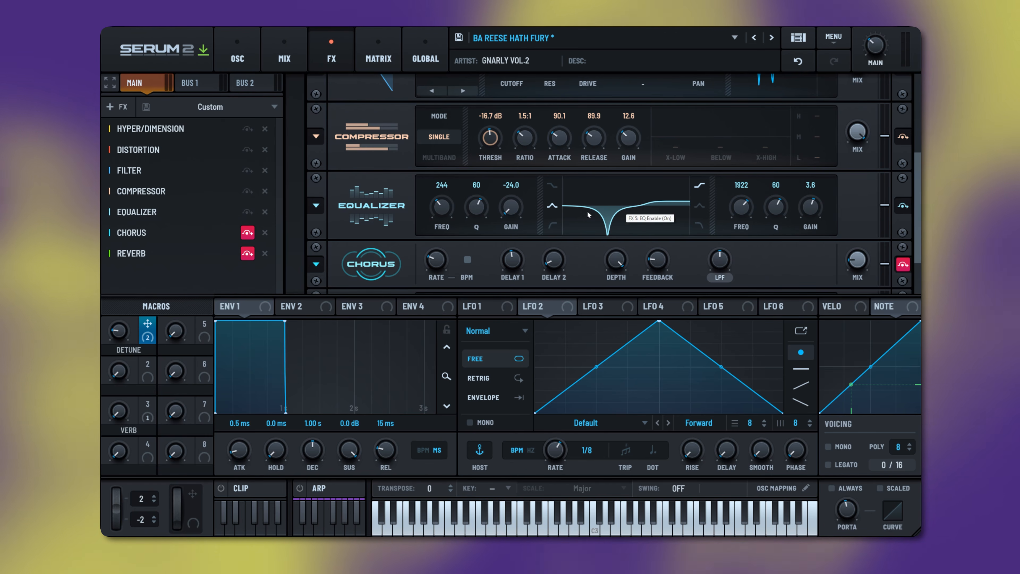
mouse_move(441, 209)
left_click(247, 233)
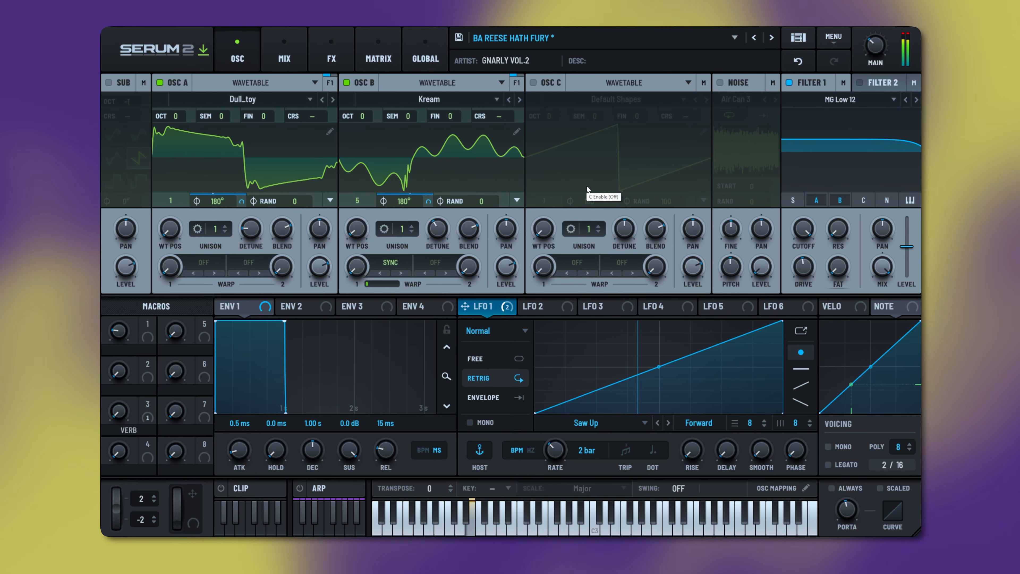
Step: Resample the patch into a wavetable on Osc C and adjust LFO 1's rate
left_click(839, 42)
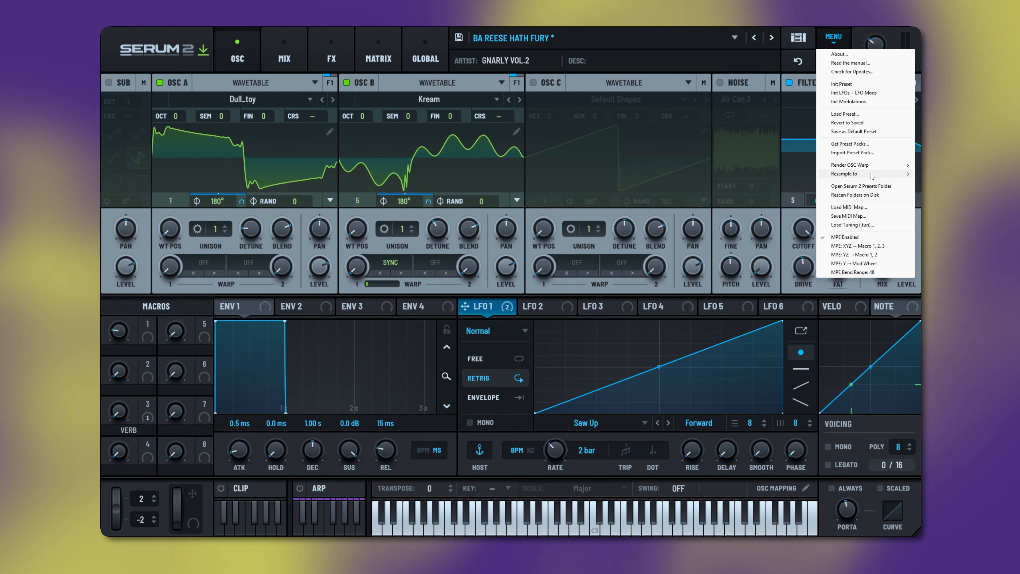
mouse_move(859, 174)
left_click(936, 191)
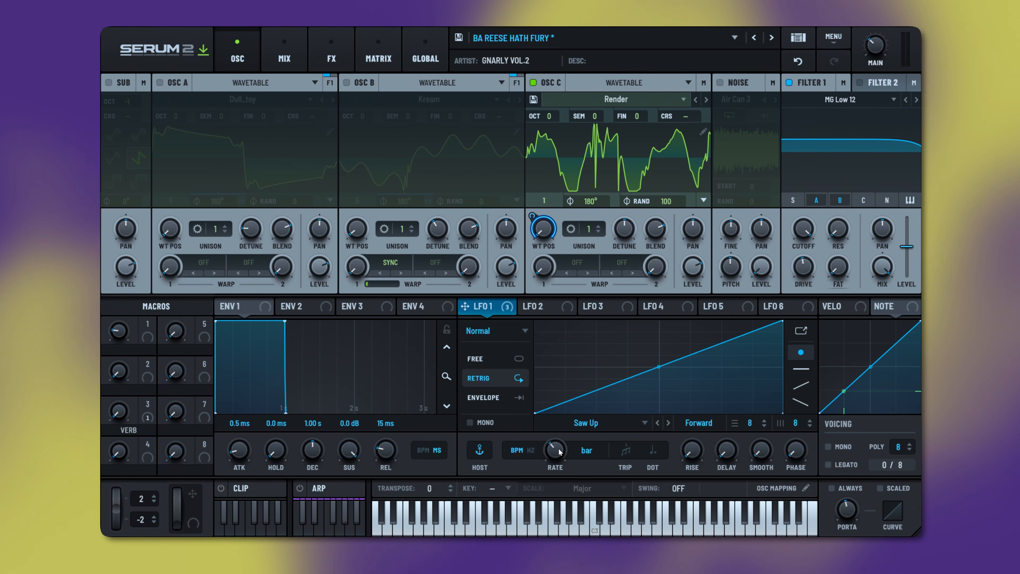
left_click_drag(559, 451, 564, 427)
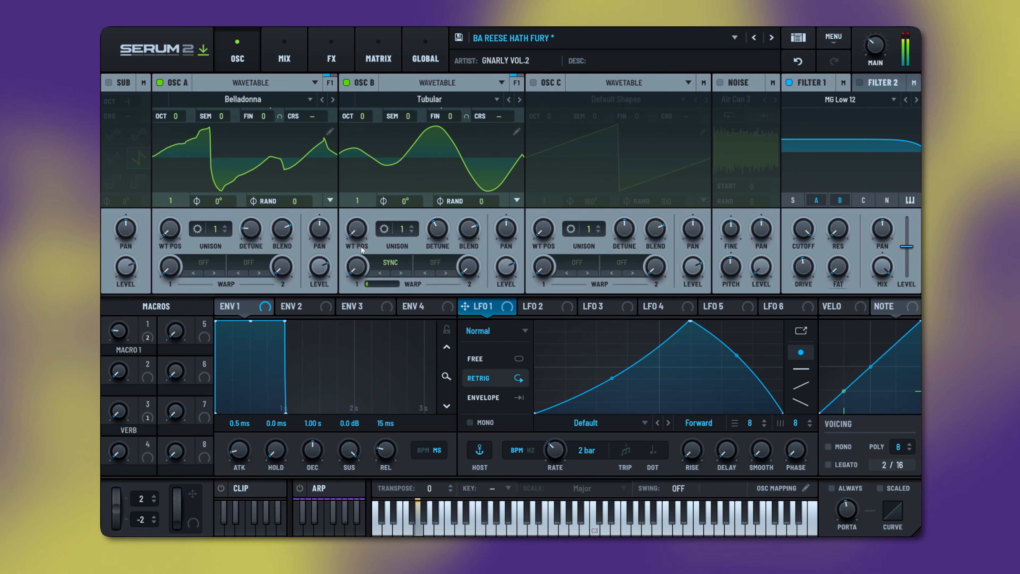
Step: Sweep Osc B's wavetable position through the Tubular and Warmth wavetables
left_click_drag(361, 247, 368, 289)
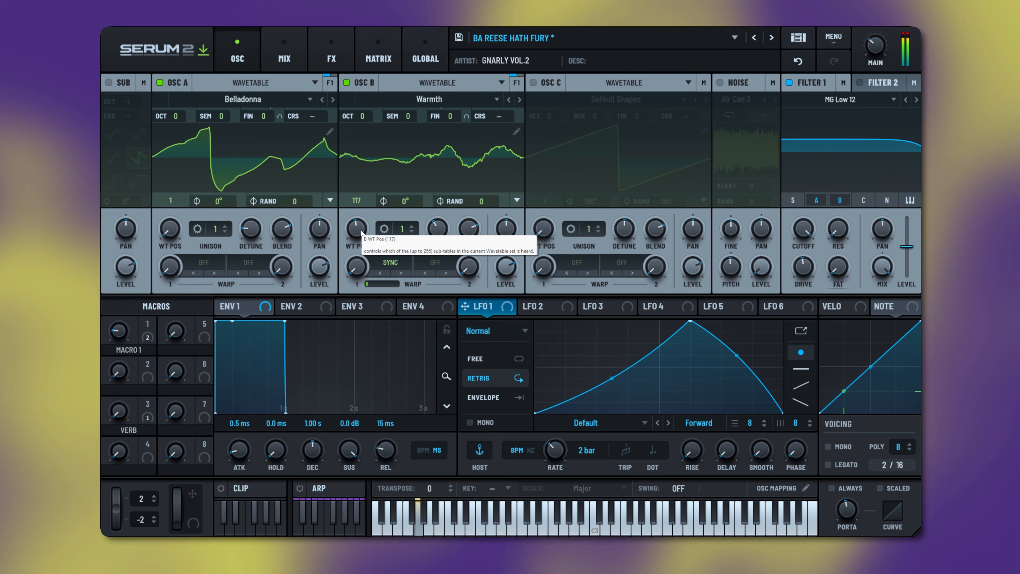
left_click_drag(358, 230, 375, 212)
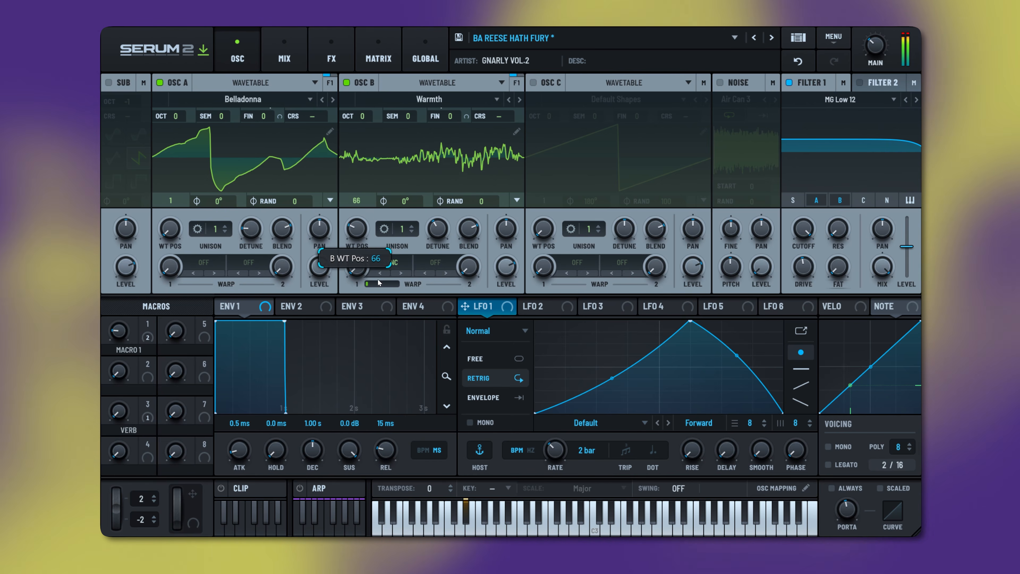
left_click_drag(378, 279, 378, 306)
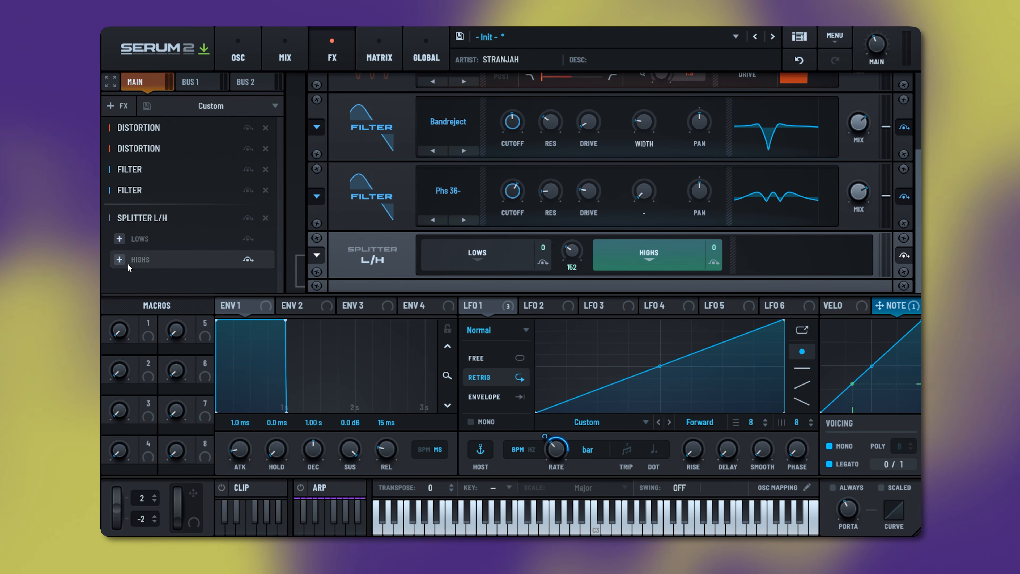
Step: Add a Compressor to the Highs band of the L/H splitter and raise its gain to 9.9
left_click(119, 259)
left_click(146, 302)
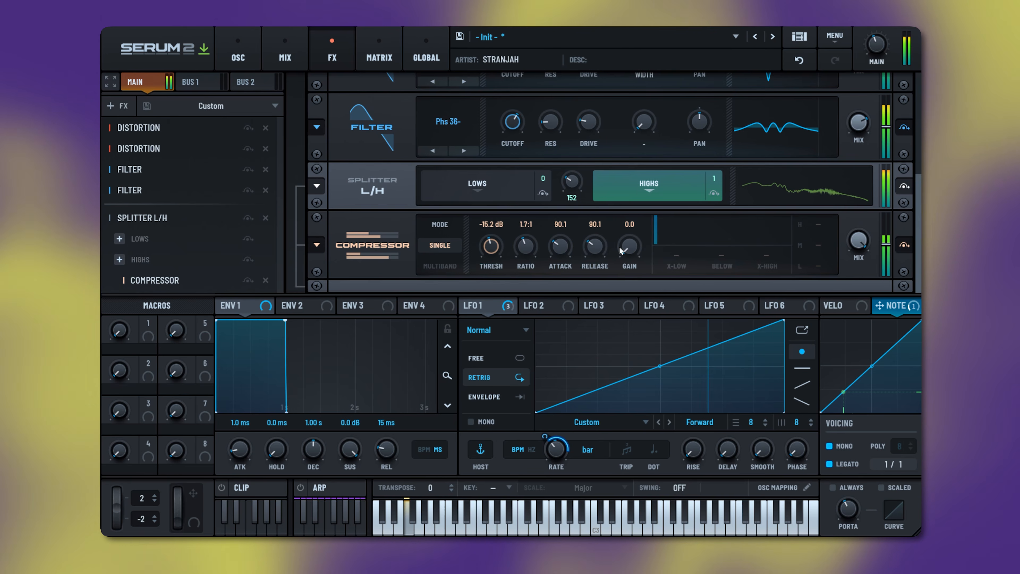
left_click_drag(626, 250, 625, 212)
Step: Adjust the L/H splitter's split frequency to about 236 Hz
left_click_drag(573, 193, 574, 186)
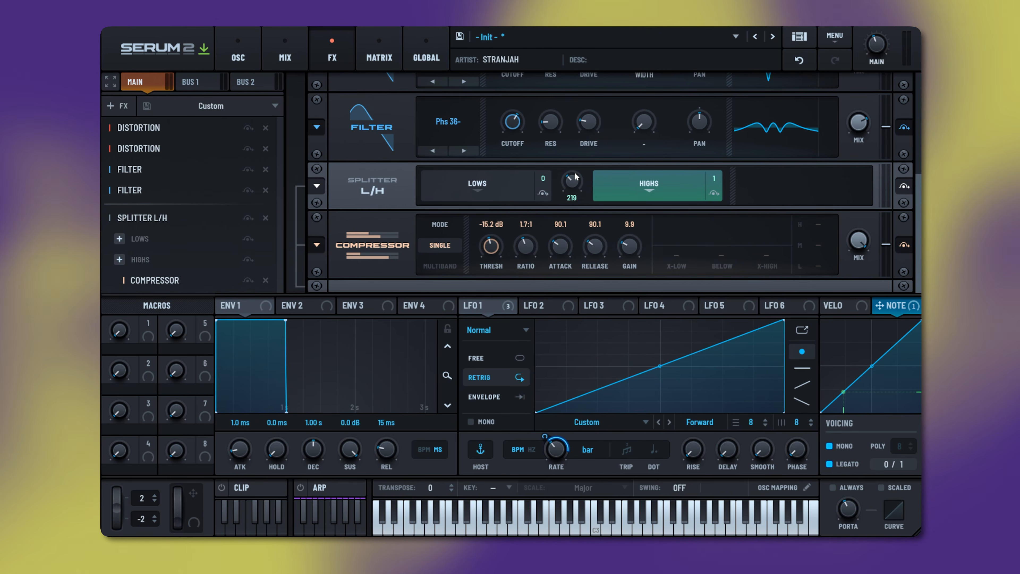
left_click_drag(573, 180, 575, 150)
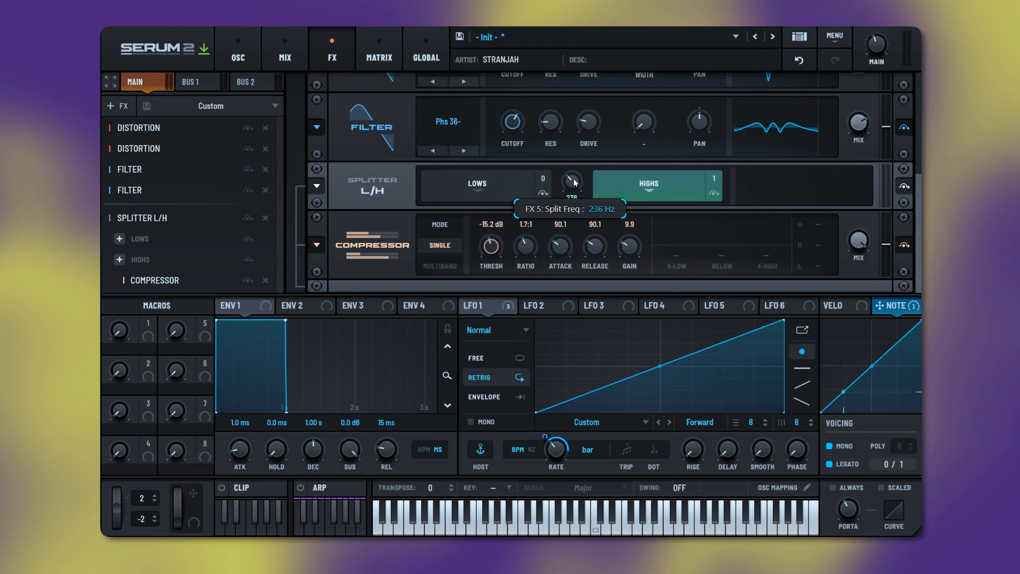
left_click_drag(580, 108, 580, 182)
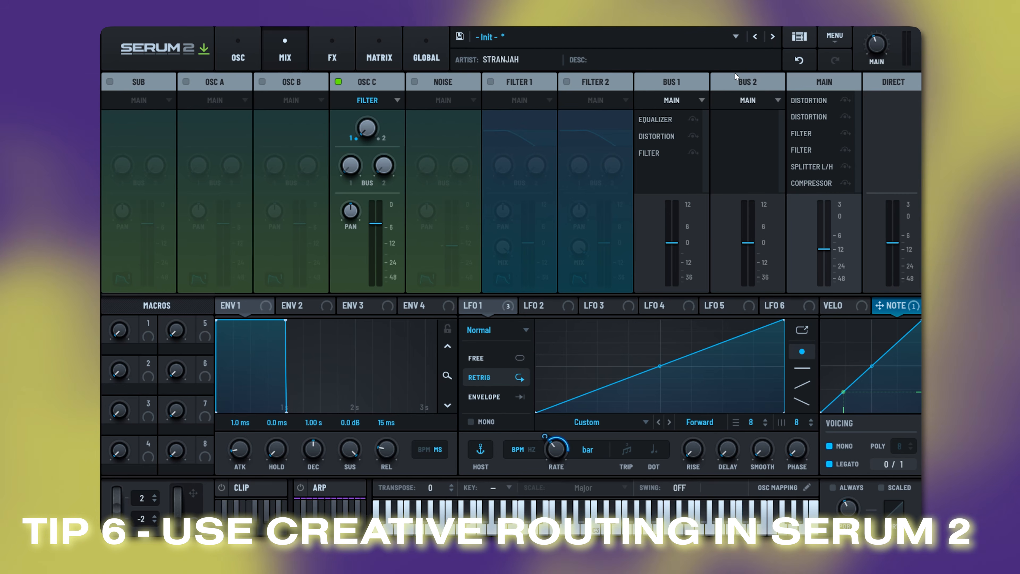
Step: Open Osc C's output routing and raise its send to Bus 1
left_click(247, 46)
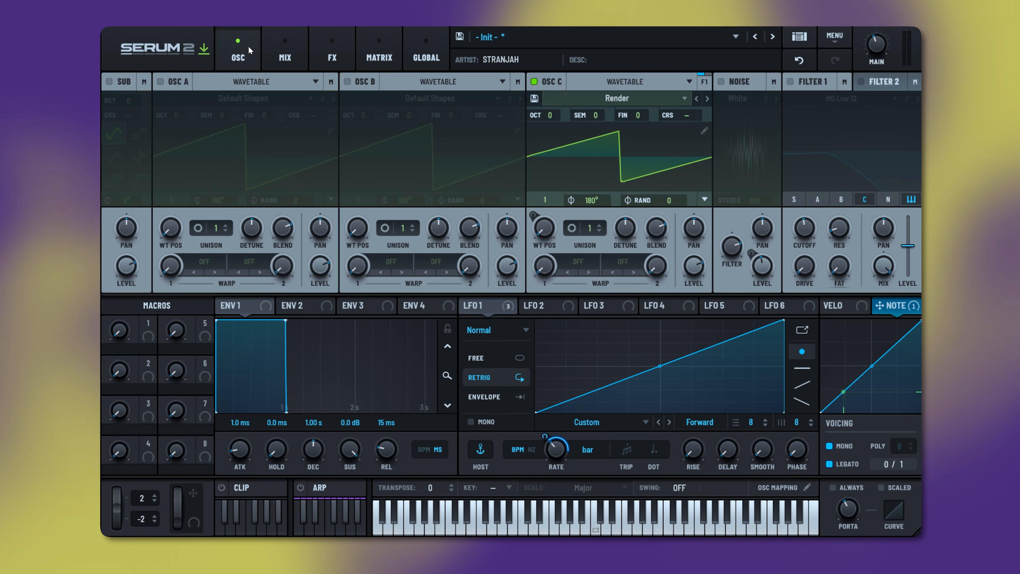
left_click(699, 84)
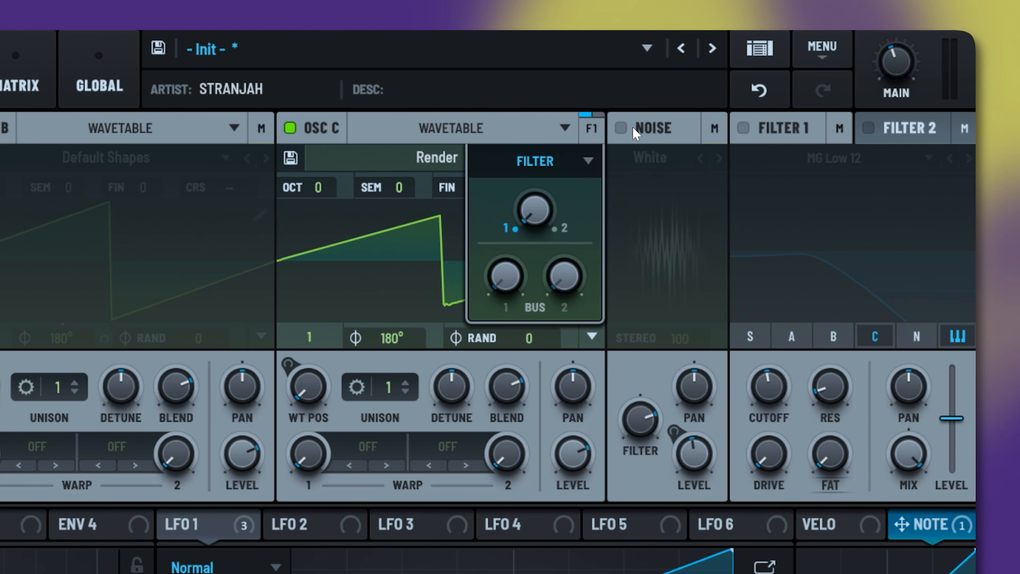
left_click_drag(514, 279, 528, 228)
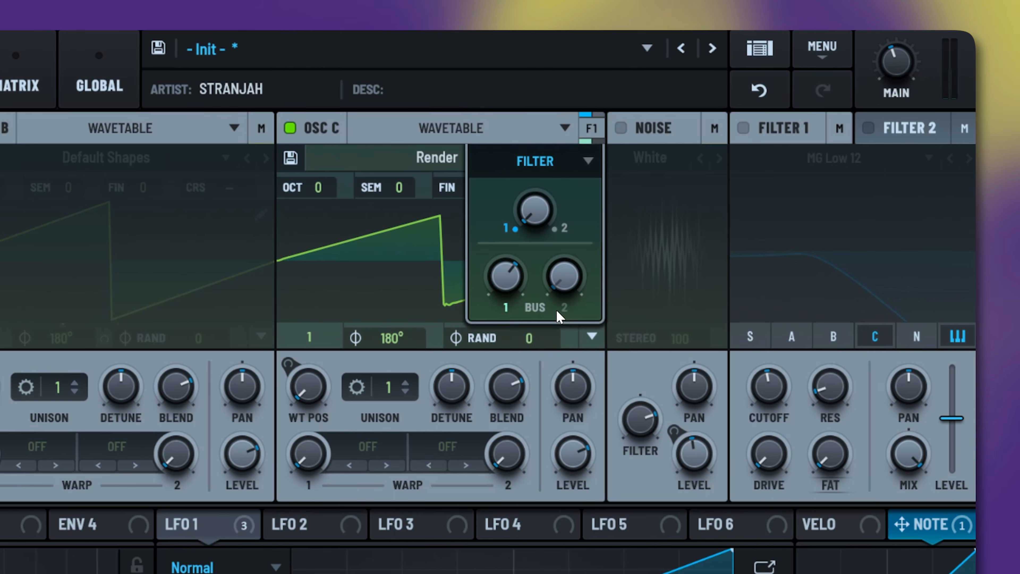
left_click_drag(503, 285, 530, 142)
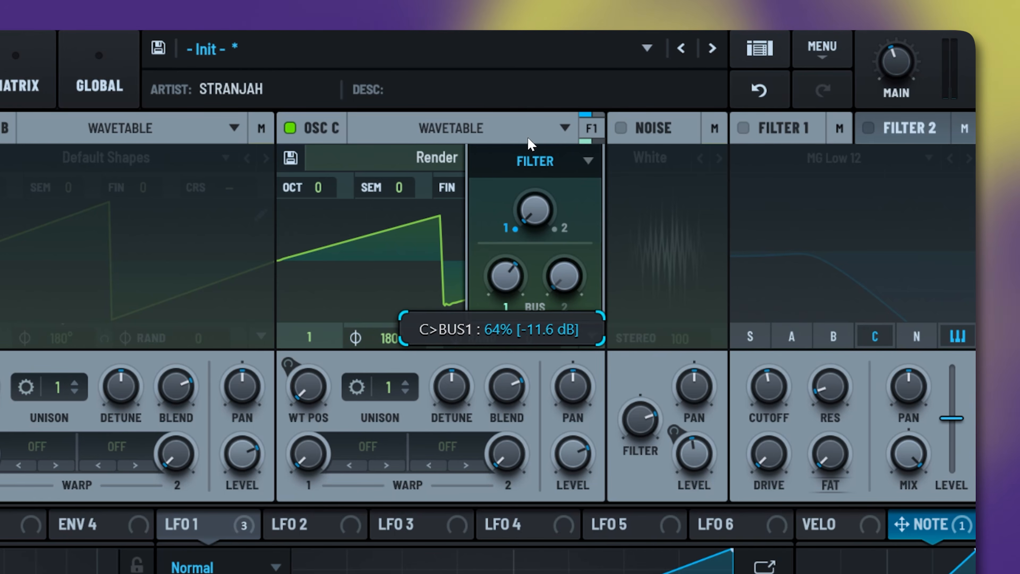
left_click_drag(518, 272, 514, 364)
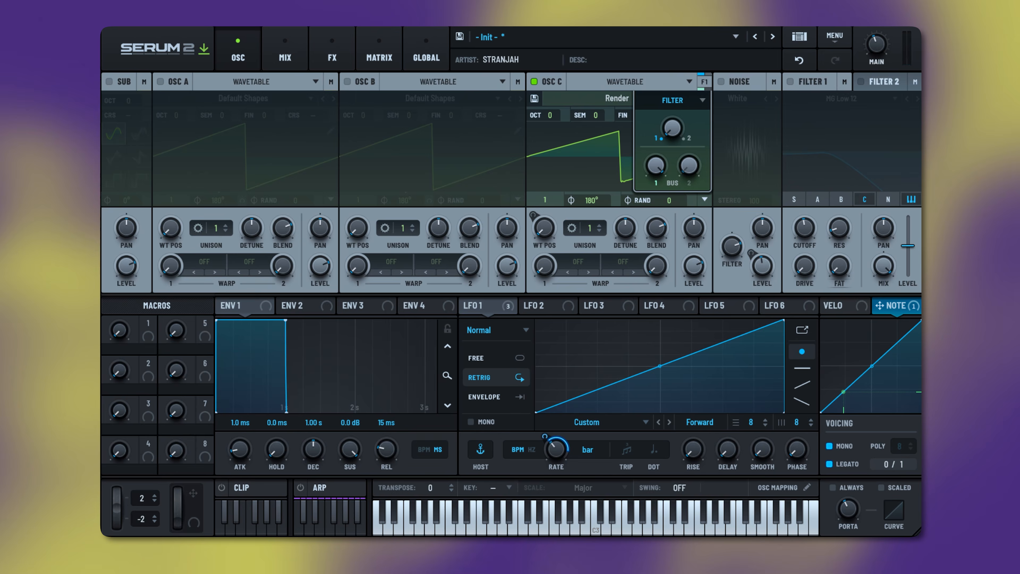
Step: Examine Osc C's routing in the mixer and the effects chain on Bus 1
left_click(285, 57)
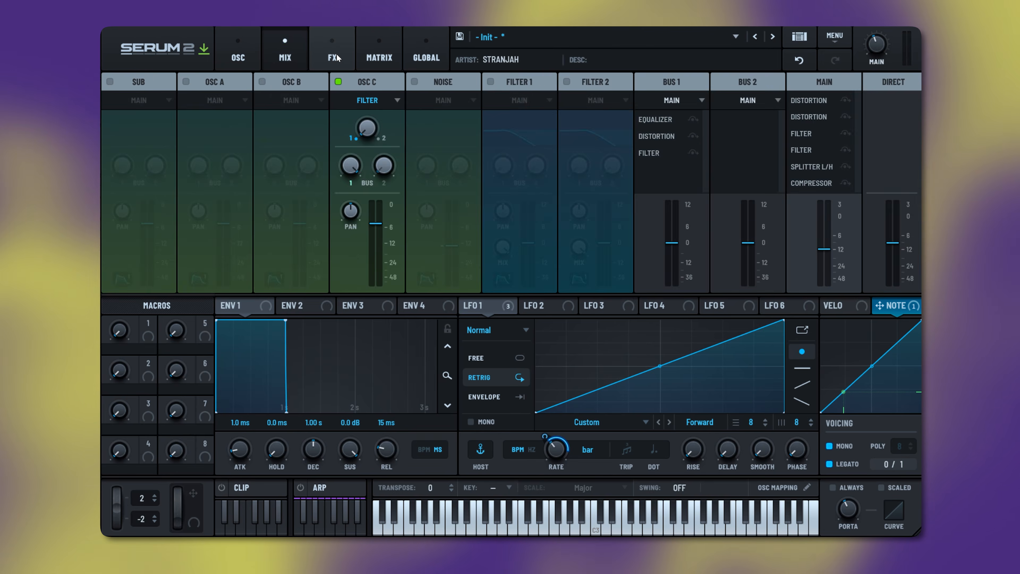
left_click(331, 57)
left_click(221, 85)
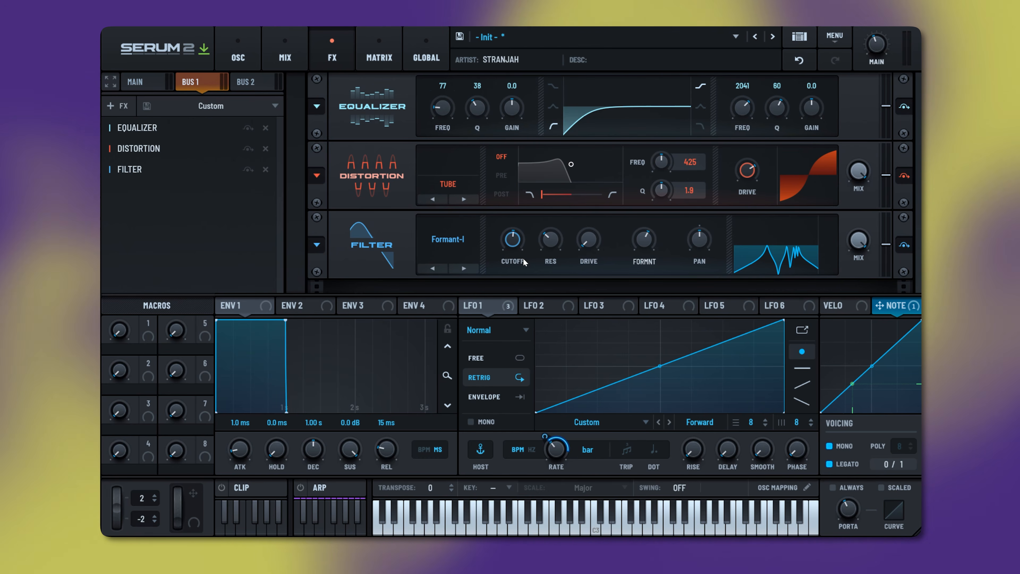
Step: Reopen Osc C's output routing, adjust its Bus 1 send level and return to the effects
left_click(238, 54)
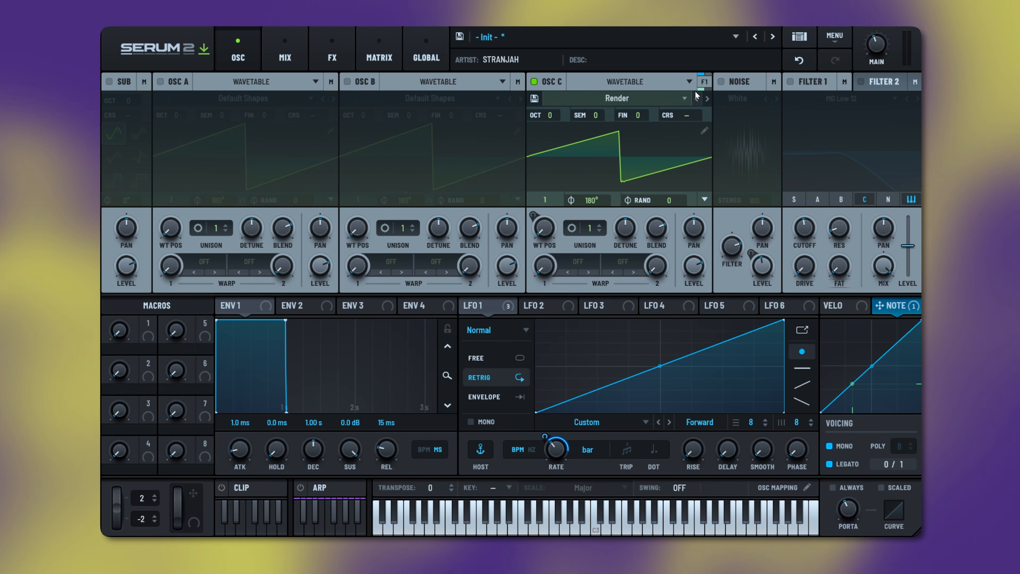
left_click(705, 82)
left_click_drag(647, 286, 641, 142)
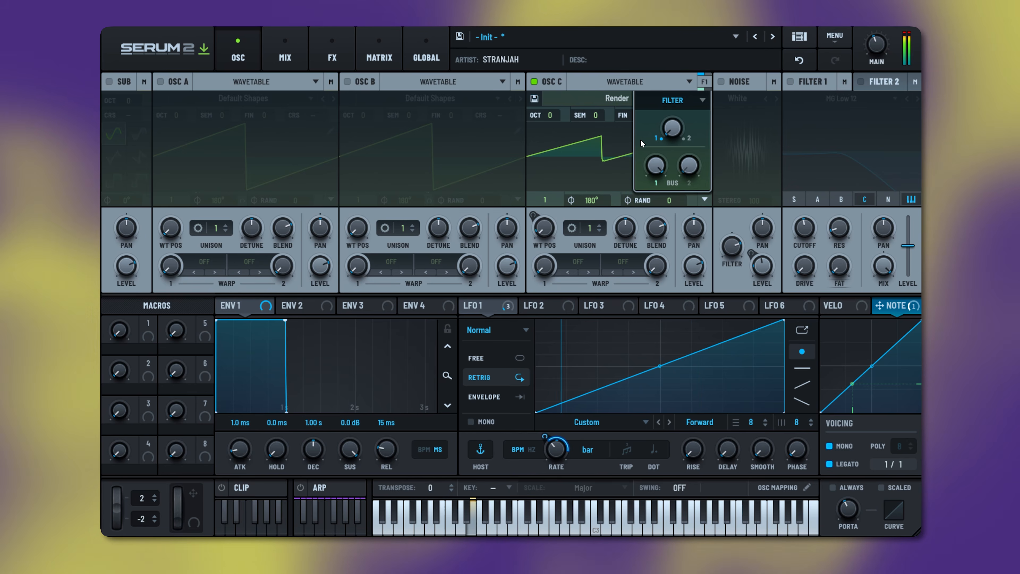
left_click(328, 52)
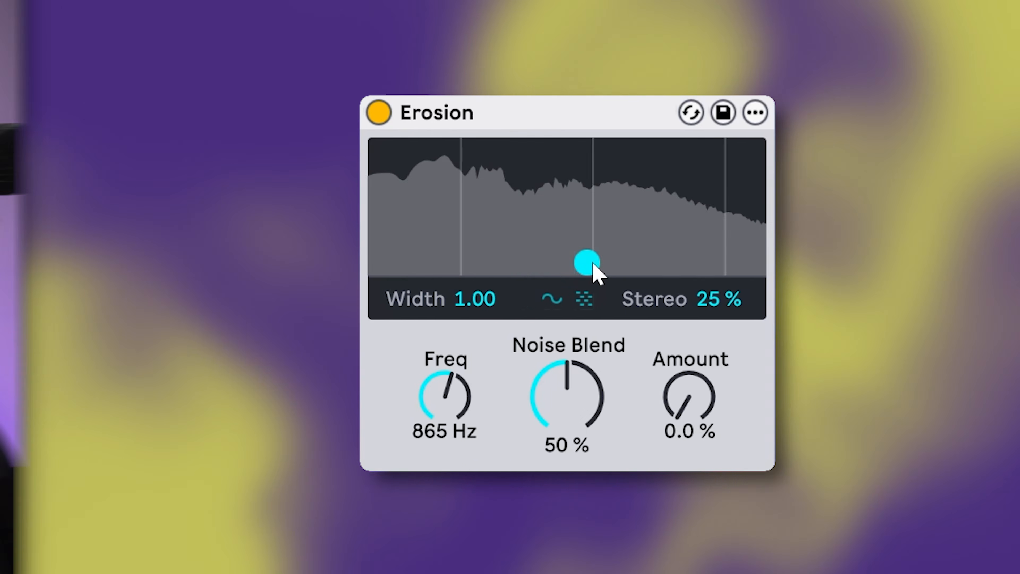
Step: In Ableton Live's Erosion device, set the frequency to about 1.44 kHz and the amount to about 96%
left_click_drag(687, 263, 715, 154)
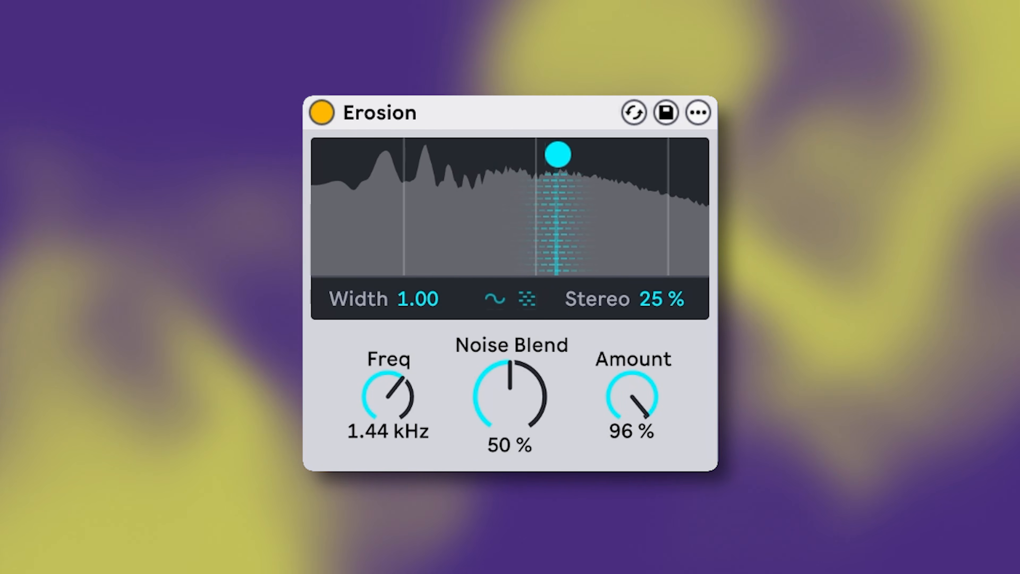
Step: Set Erosion's frequency to about 1.12 kHz with 100% amount, and sweep Noise Blend down to 0% and back up to about 48%
left_click_drag(608, 152, 537, 154)
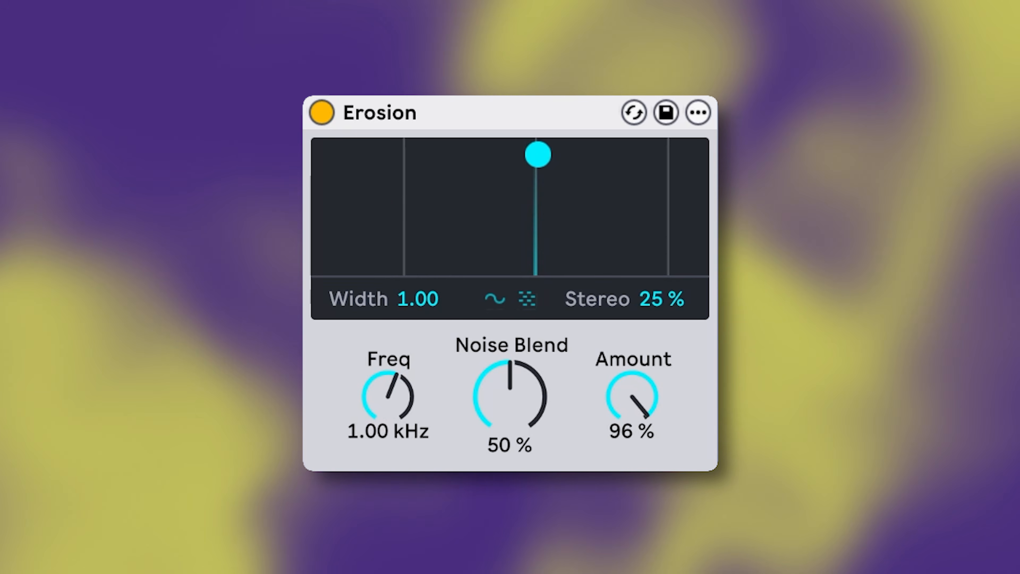
mouse_move(538, 154)
left_mouse_down()
mouse_move(498, 157)
mouse_move(653, 153)
mouse_move(544, 151)
left_mouse_up()
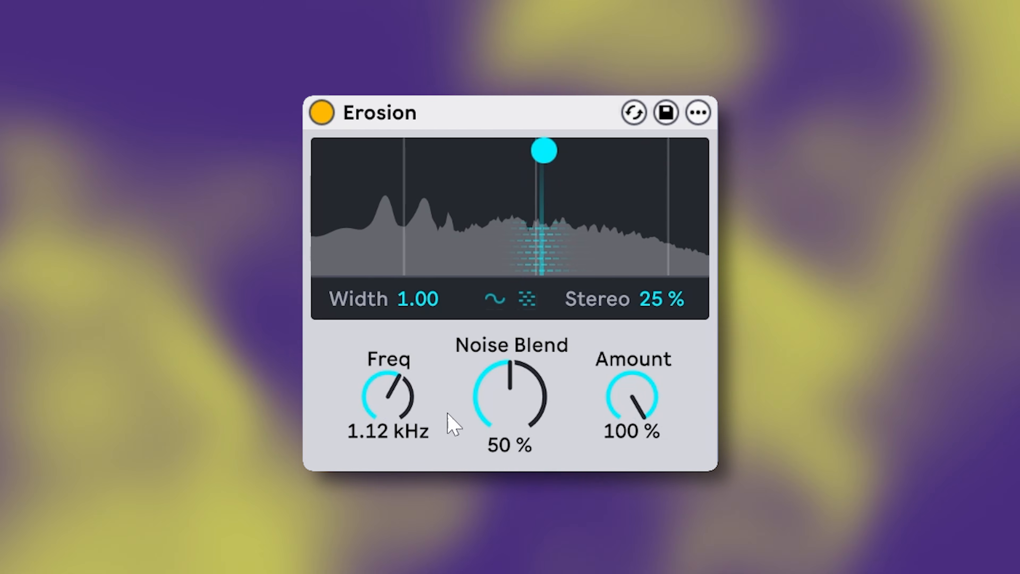
left_click_drag(512, 380, 512, 454)
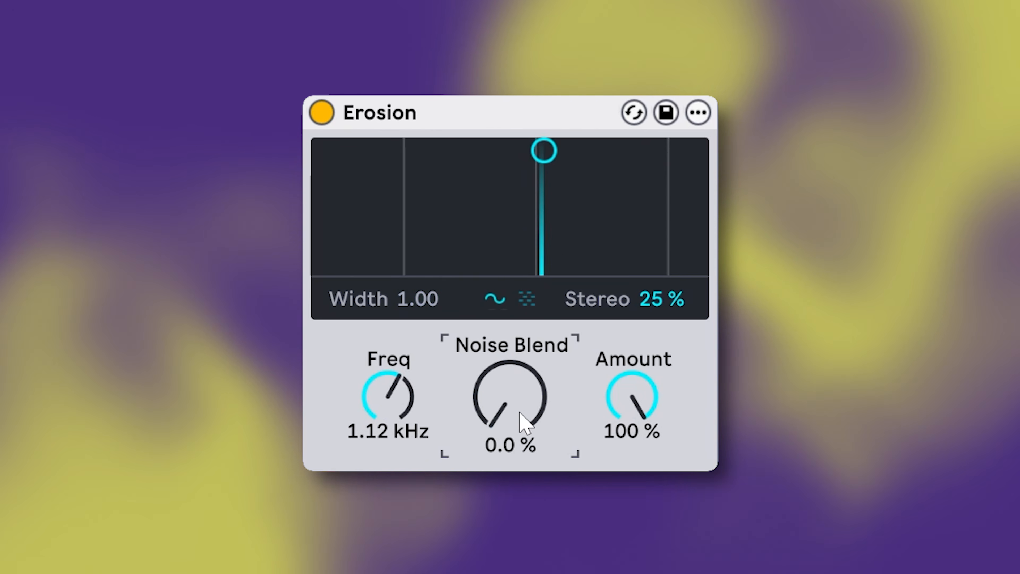
mouse_move(515, 416)
left_mouse_down()
mouse_move(515, 257)
mouse_move(515, 417)
left_mouse_up()
left_click_drag(462, 439, 462, 358)
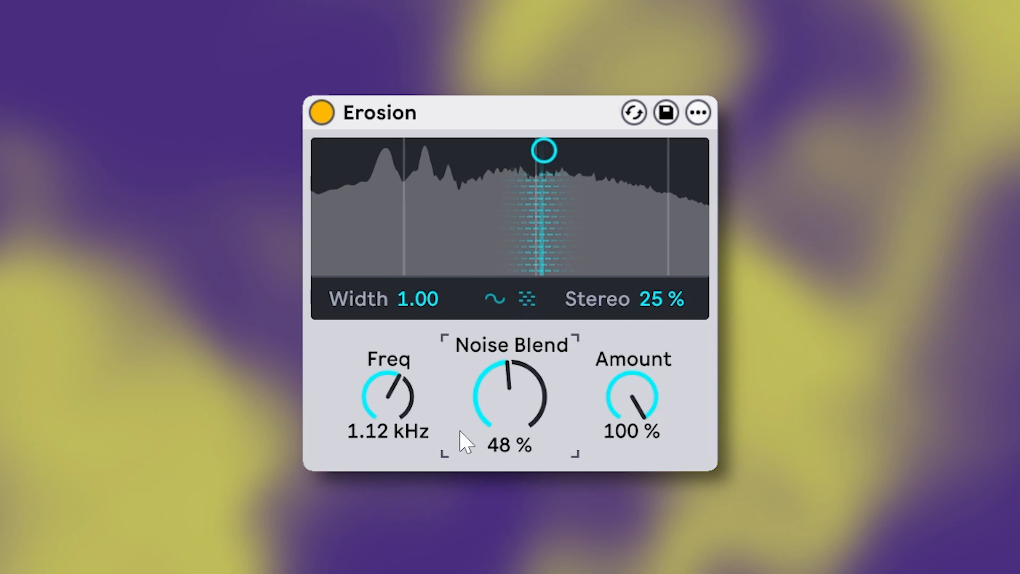
Step: Raise Erosion's stereo amount to 100% and adjust its noise width
left_click_drag(658, 320, 658, 277)
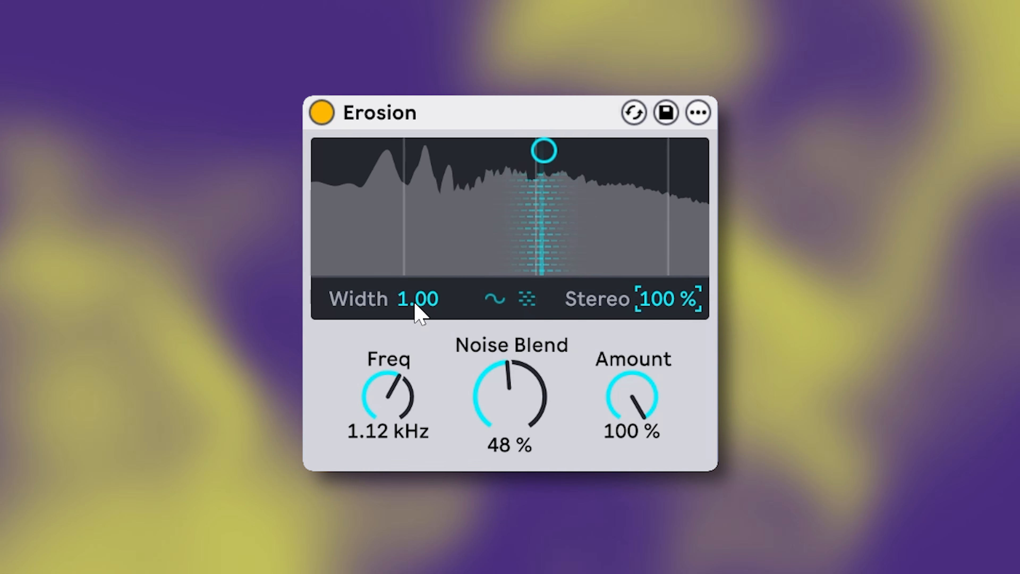
left_click_drag(416, 310, 417, 277)
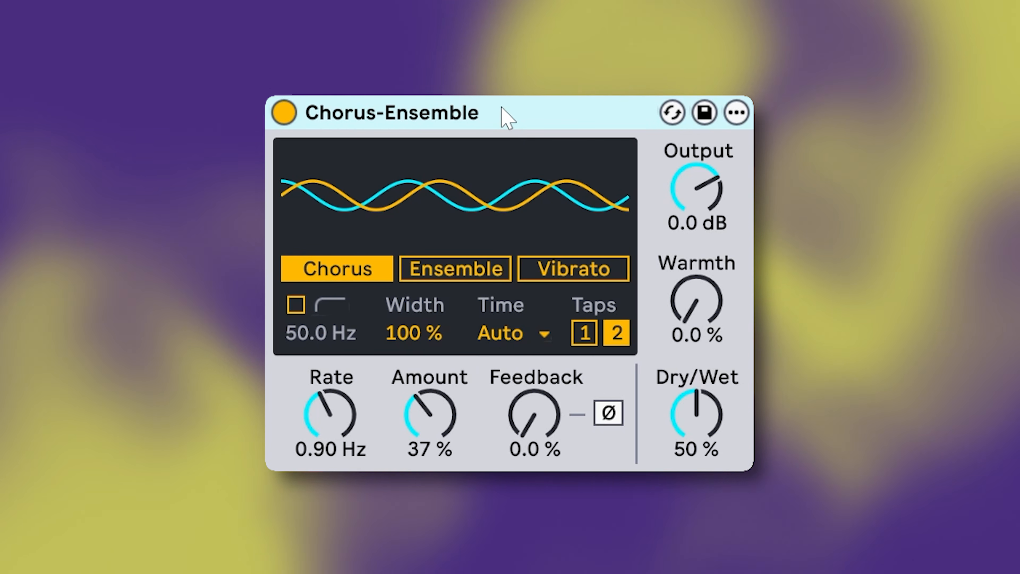
Step: Configure Chorus-Ensemble with a 35 ms time, 24% amount, a single tap and 12% feedback, and adjust its Dry/Wet mix
left_click(526, 336)
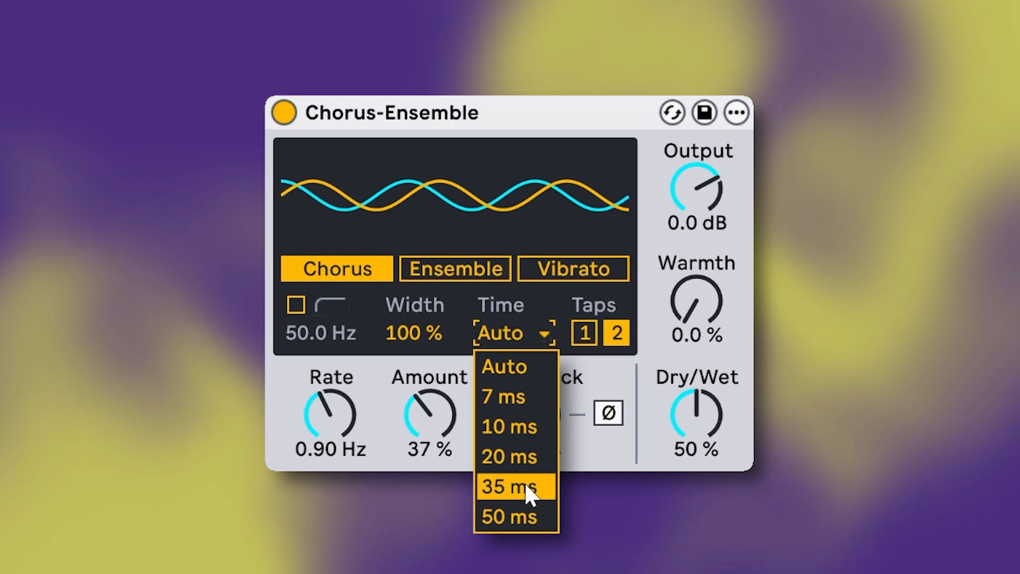
left_click(528, 495)
mouse_move(452, 426)
left_mouse_down()
mouse_move(452, 466)
mouse_move(452, 446)
left_mouse_up()
left_click(584, 333)
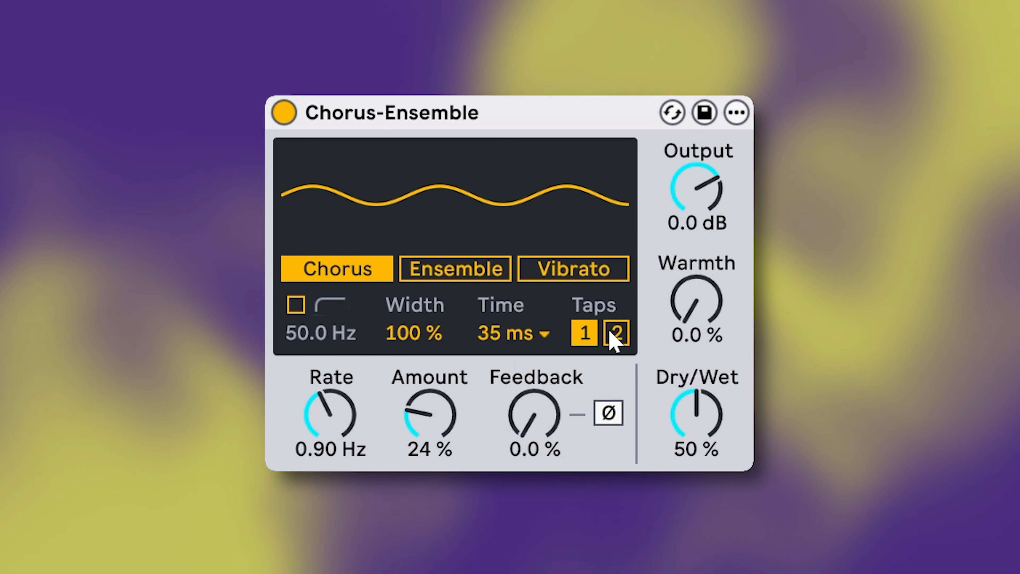
left_click_drag(535, 418, 534, 406)
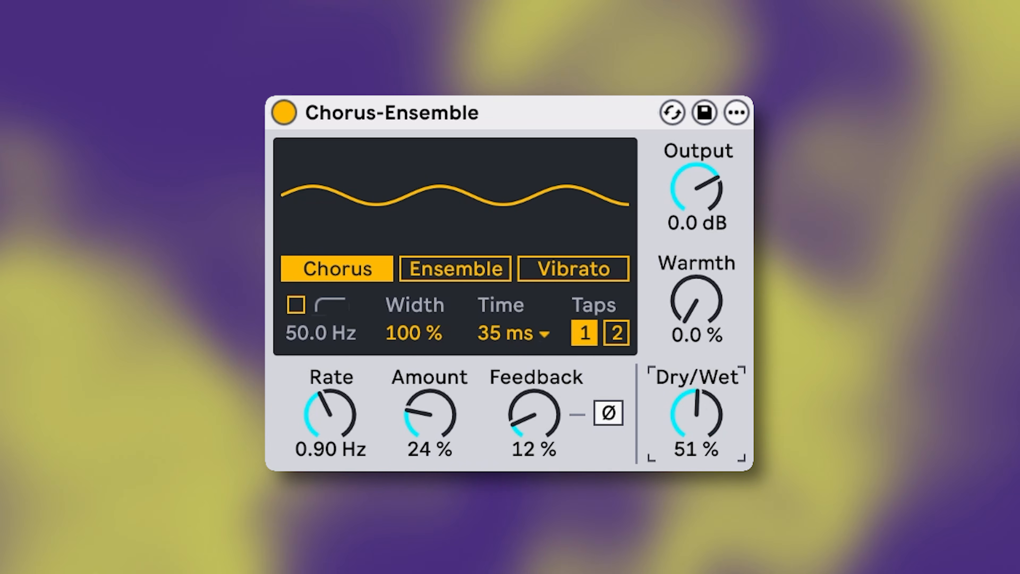
left_click_drag(696, 414, 696, 423)
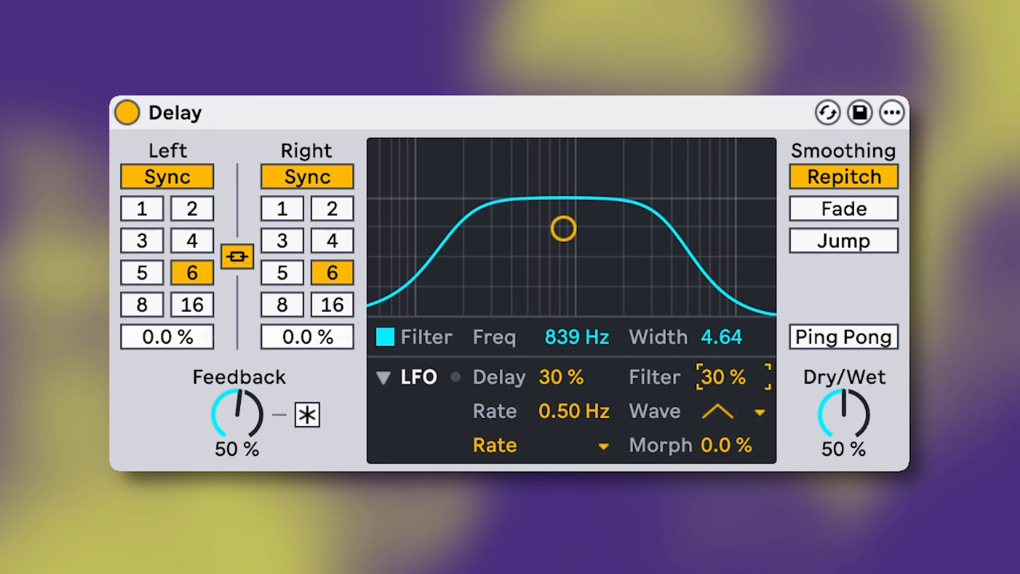
Step: Set the Delay device's LFO rate mode to Synced and its LFO filter modulation to about 90%
left_click(529, 444)
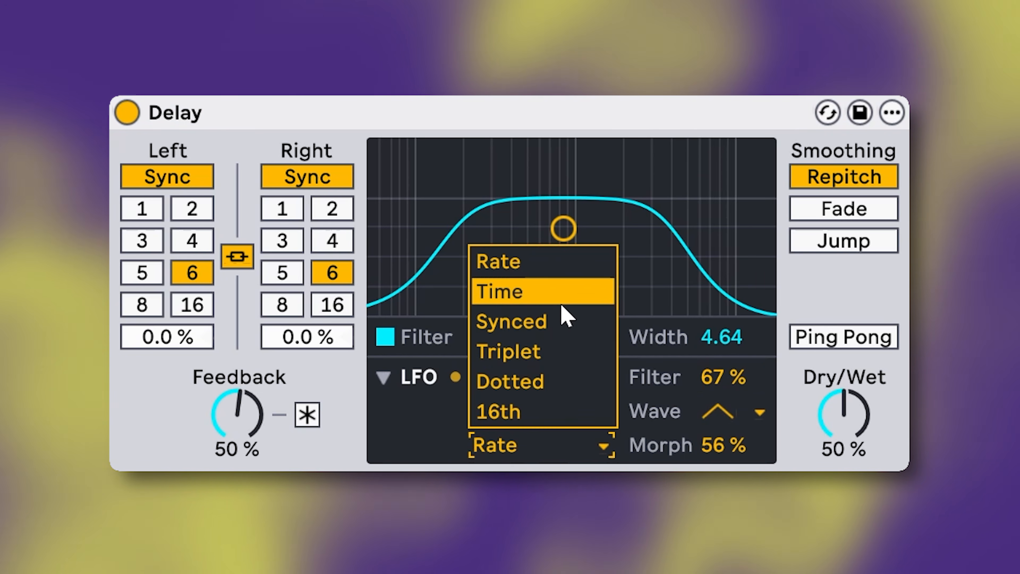
left_click(563, 324)
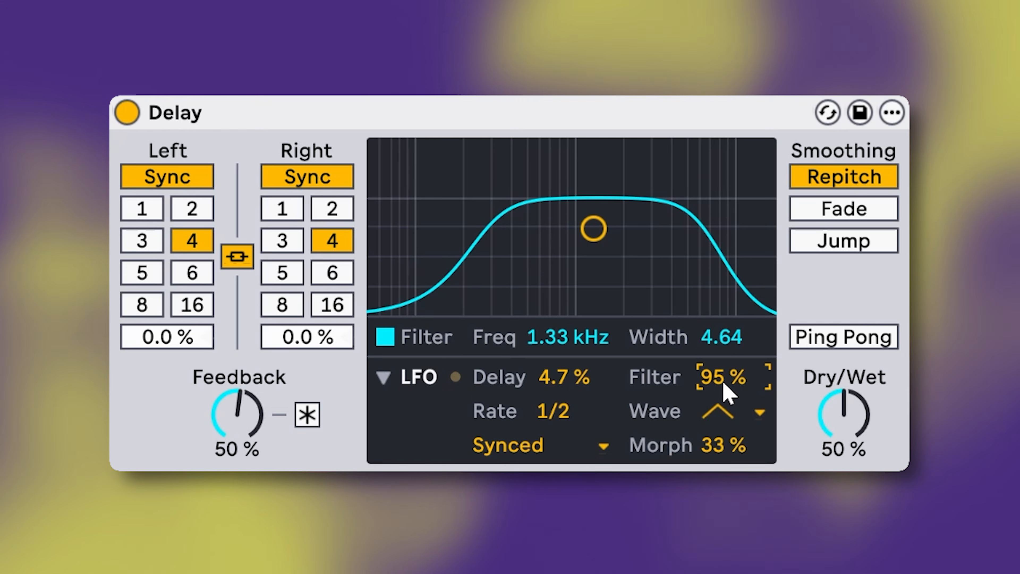
left_click_drag(727, 392, 728, 394)
left_click(522, 445)
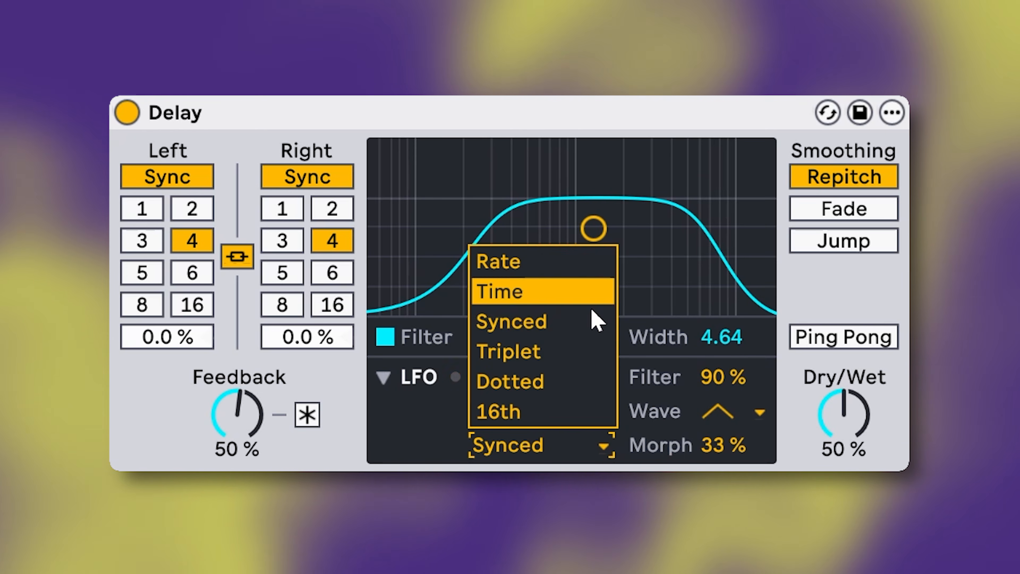
left_click(593, 325)
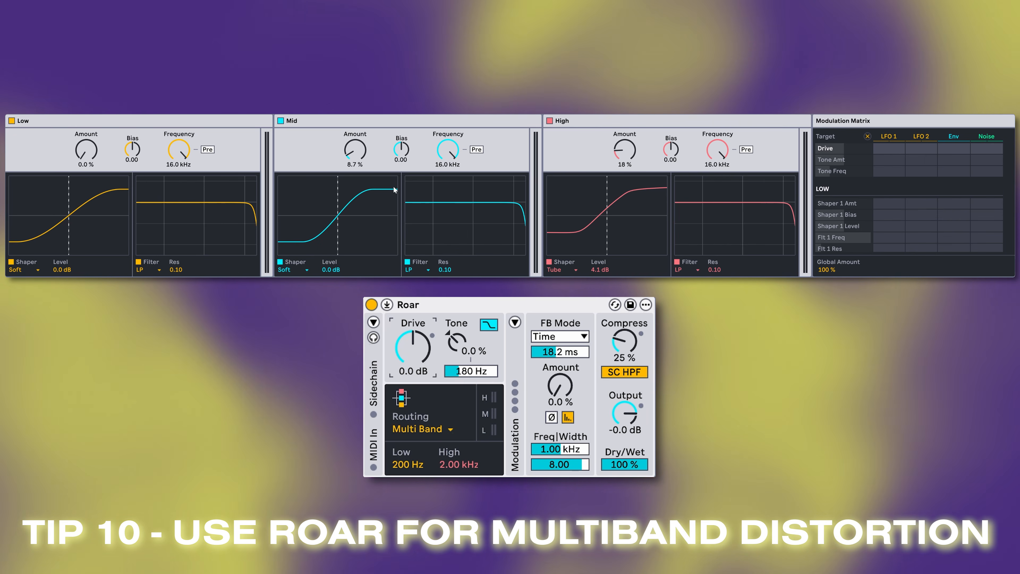
Step: During playback, change Roar's mid-band shaper to Digital Clip and lower its level to about -1.1 dB
key("space")
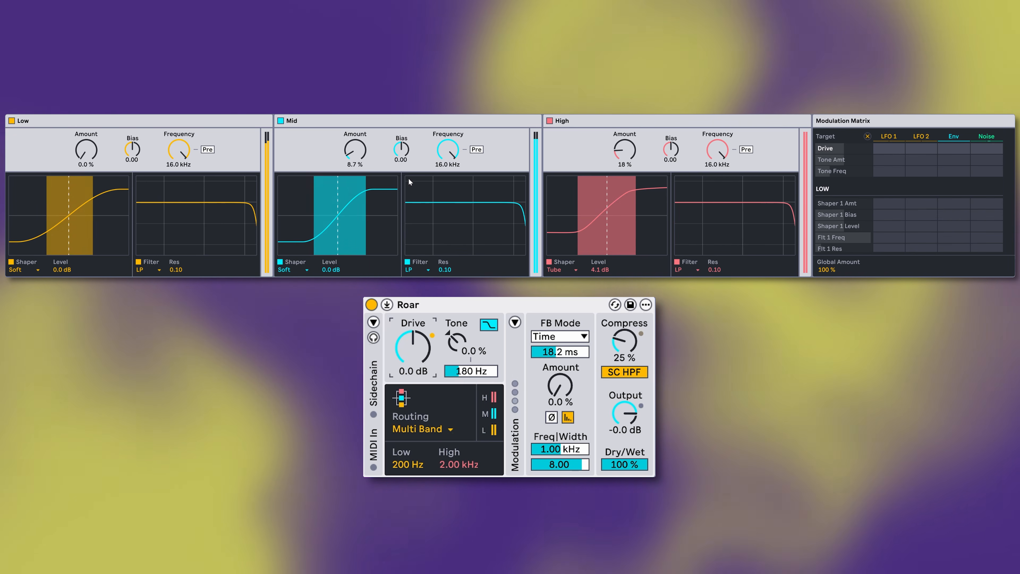
left_click(293, 269)
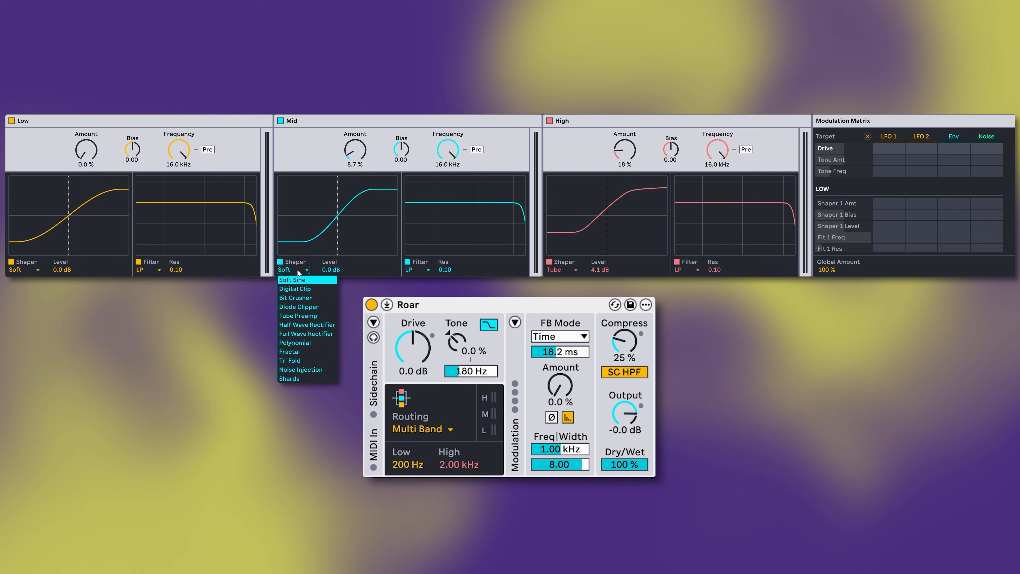
left_click(300, 289)
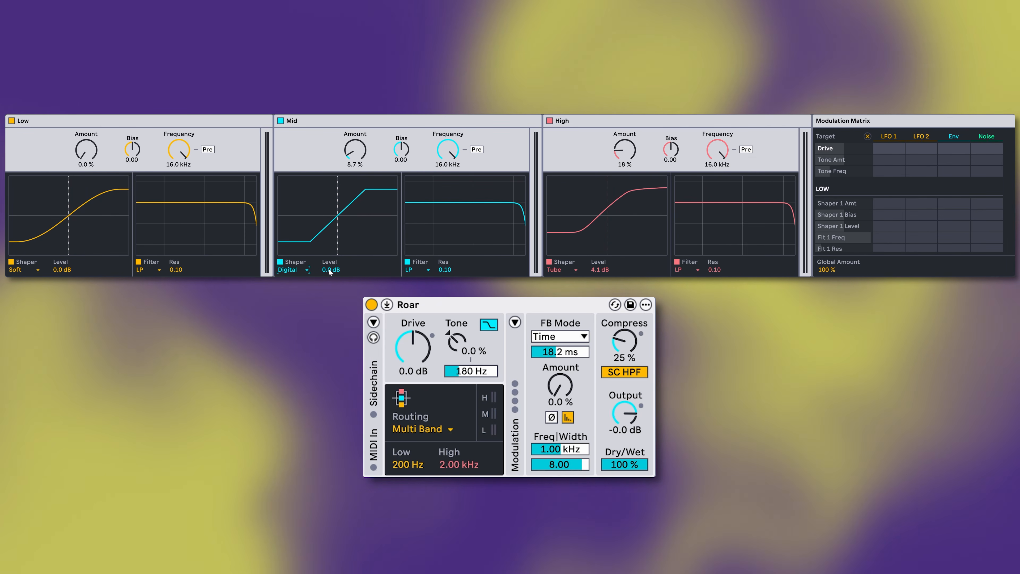
left_click_drag(330, 271, 330, 275)
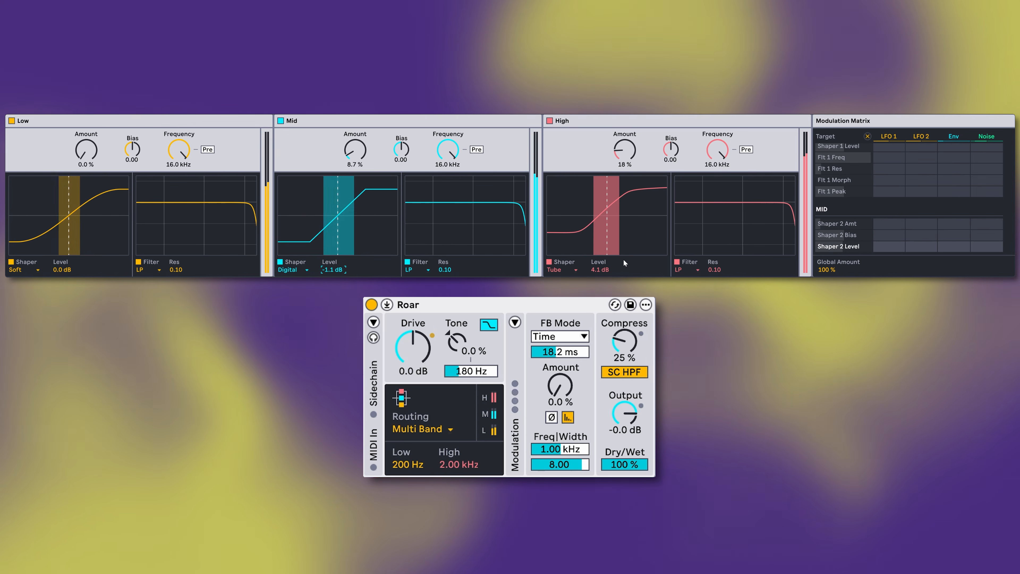
Step: Raise Roar's high-band shaper level to about 4.9 dB, and compare the sound with the device bypassed and re-enabled
left_click_drag(600, 270, 600, 258)
left_click(372, 304)
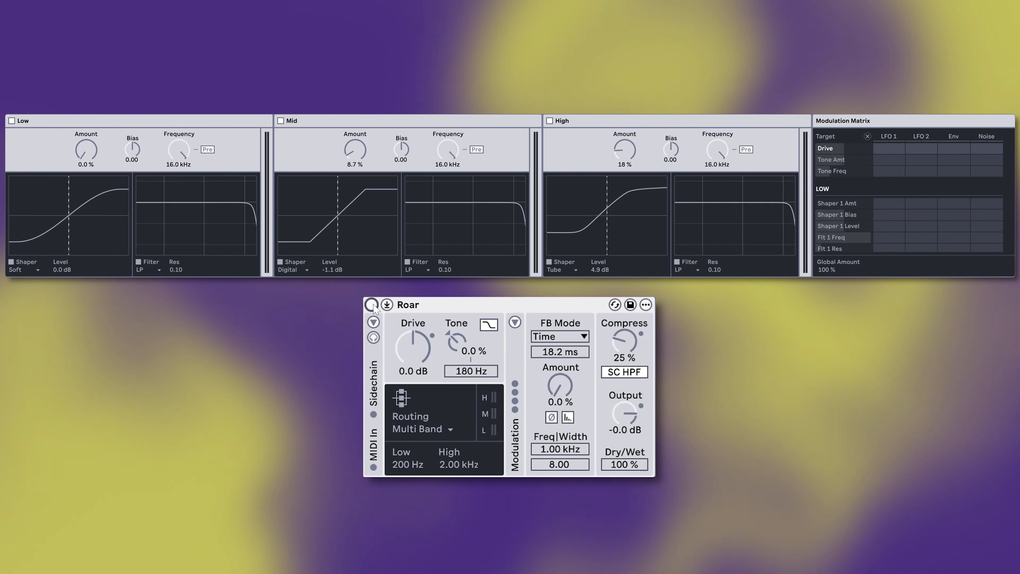
left_click(372, 304)
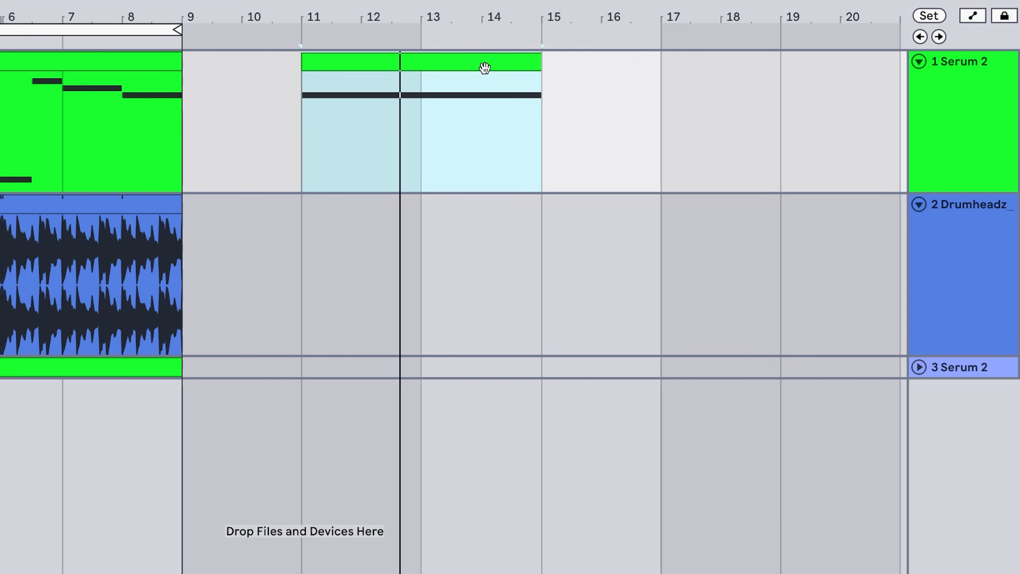
Step: Bounce the Serum 2 MIDI clip spanning bars 11 to 15 to a new track and audition the bounced audio
right_click(485, 68)
right_click(438, 65)
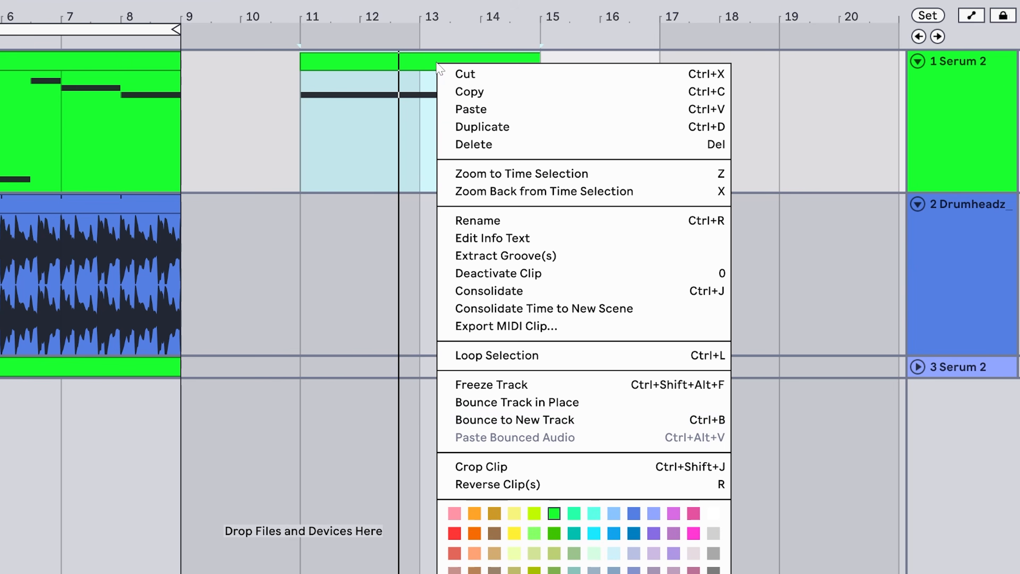
left_click(540, 420)
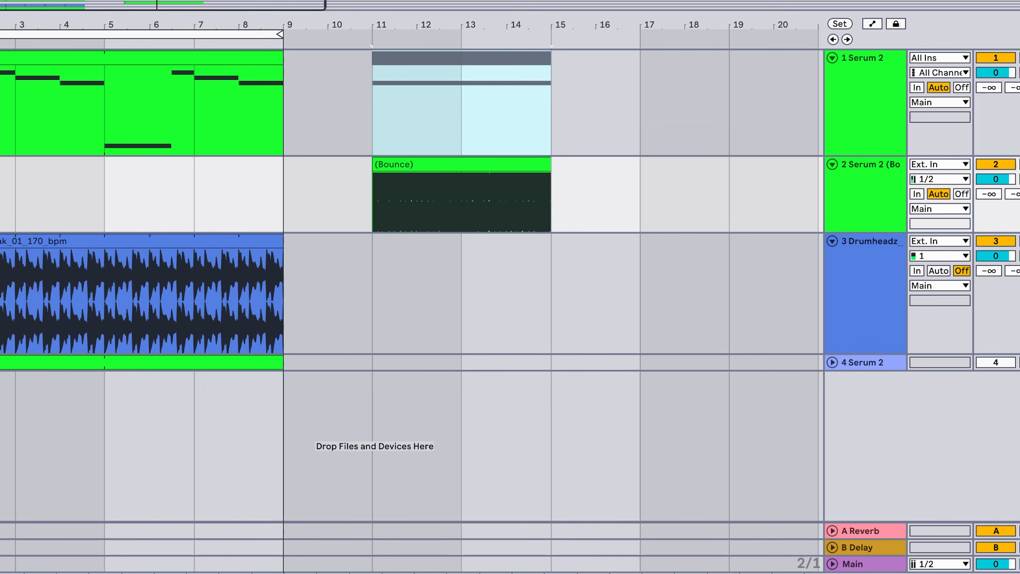
left_click(1019, 164)
key("space")
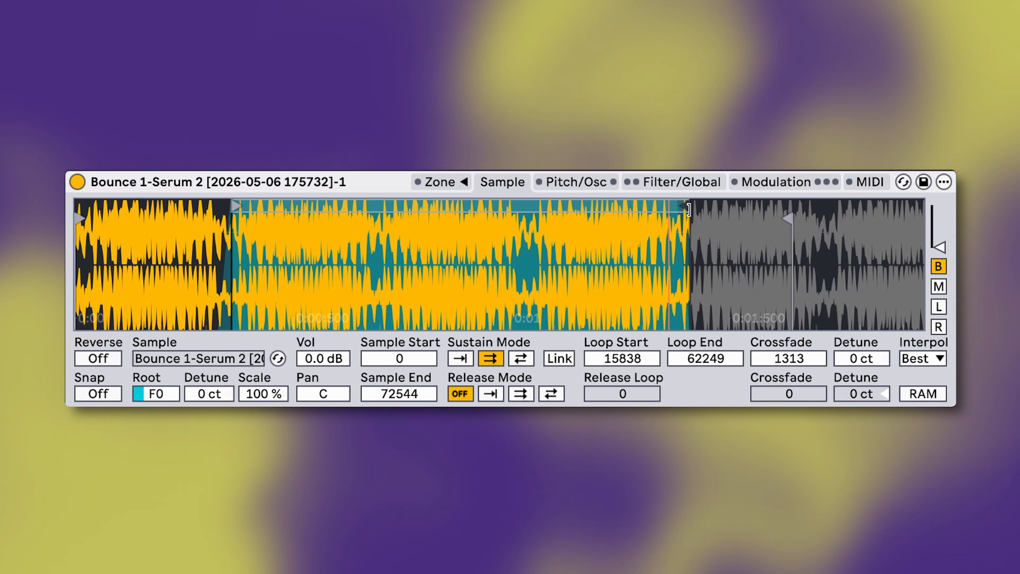
Step: Shorten the bounced sample's sustain loop in Sampler by moving the loop end to about 24638
mouse_move(689, 209)
left_mouse_down()
mouse_move(532, 228)
mouse_move(319, 232)
left_mouse_up()
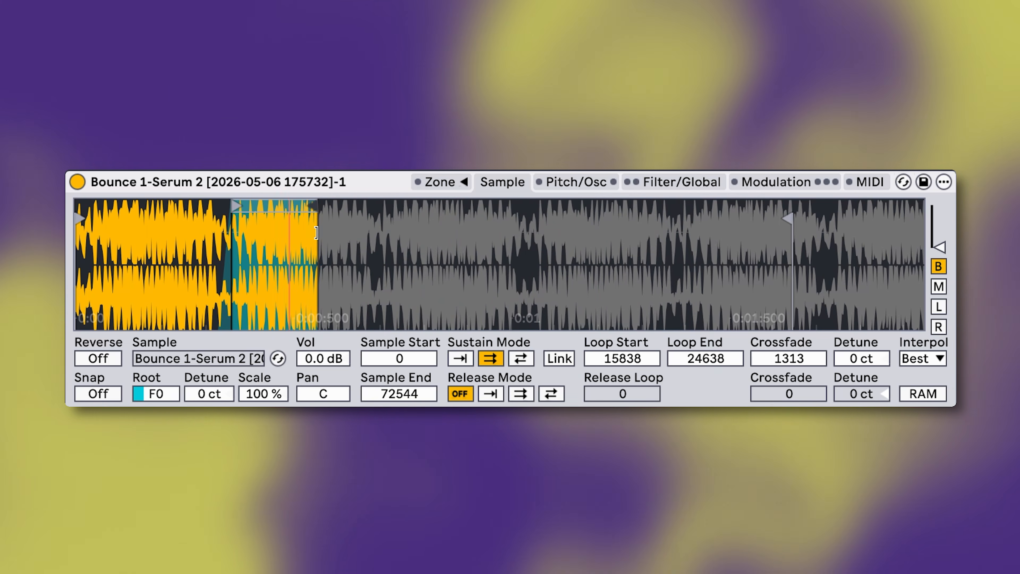